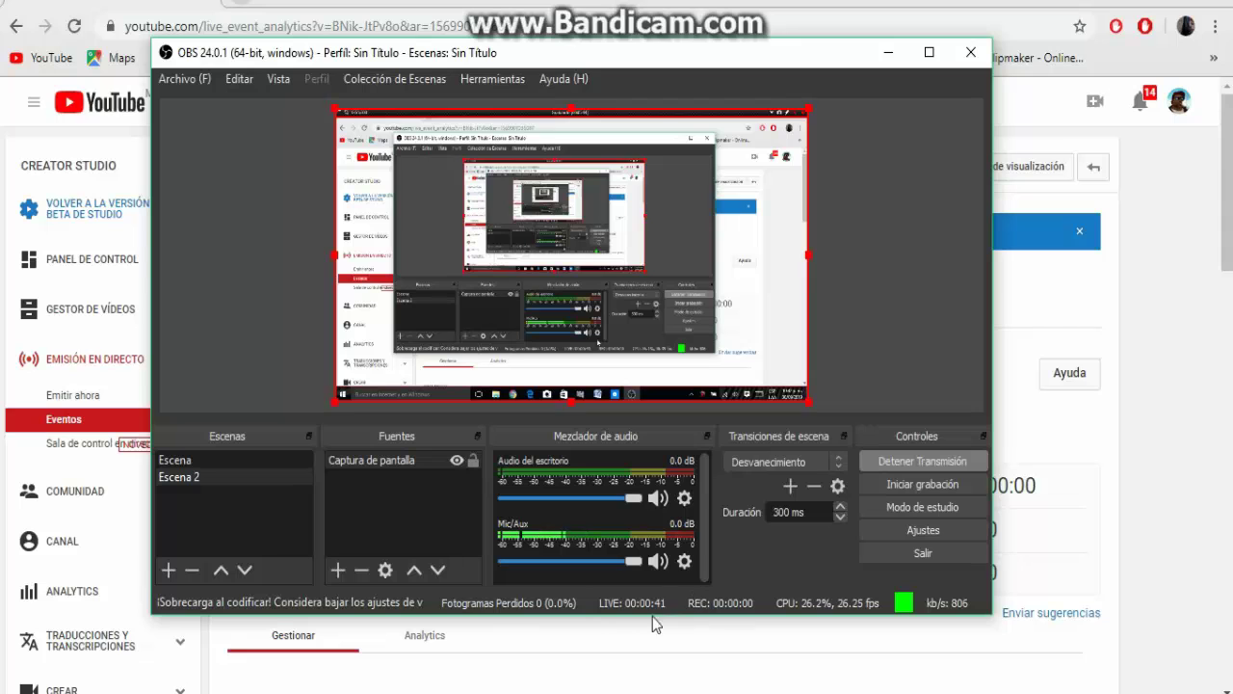
Step: Examine the live event page of "prueba", including its stream status messages, preview controls, public view and live chat
click(887, 60)
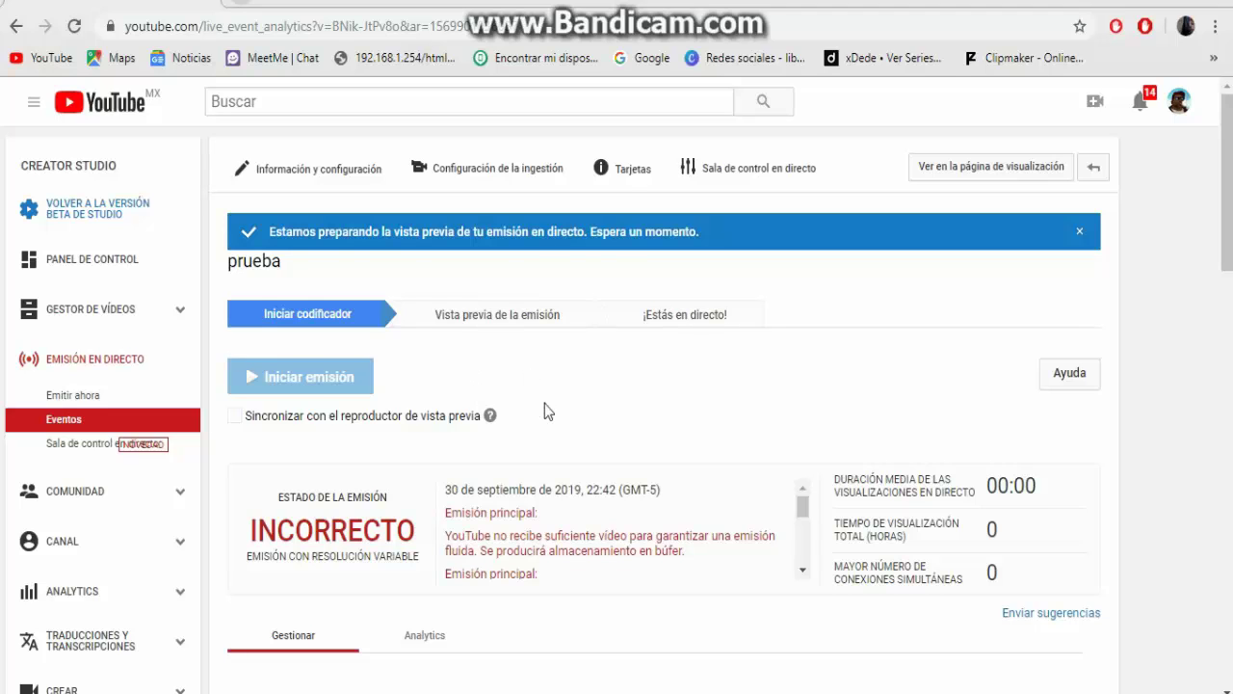
scroll(546, 411, down, 1)
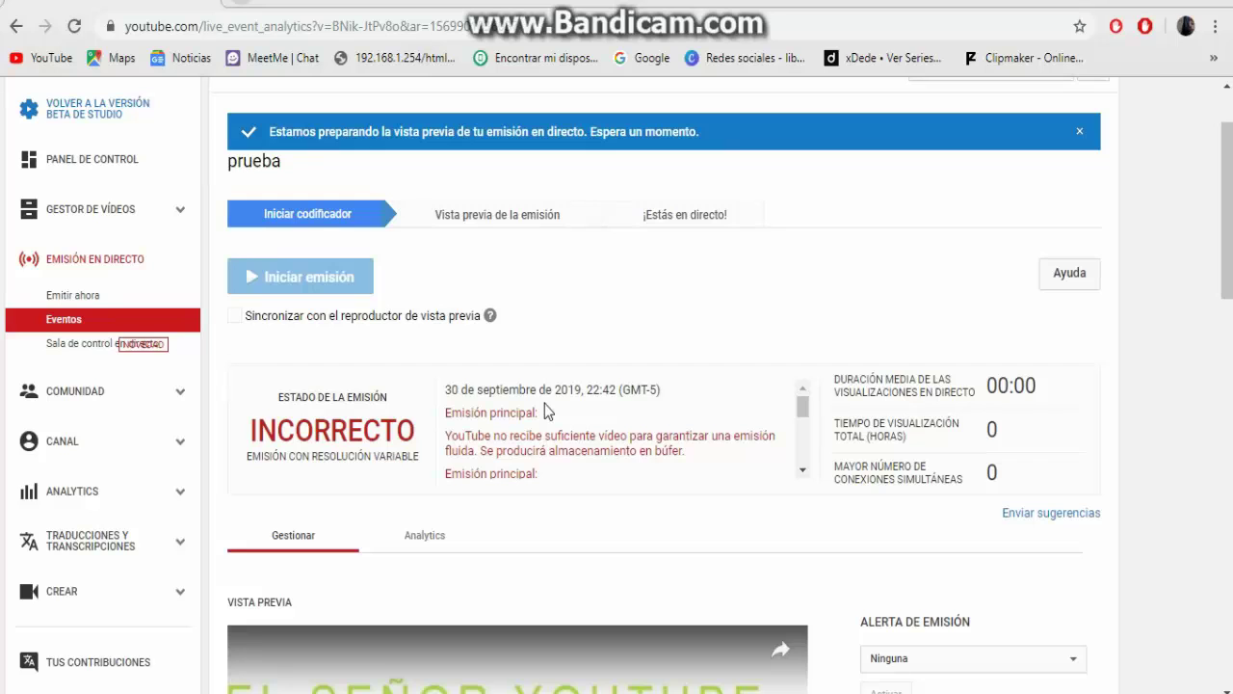
scroll(546, 411, down, 3)
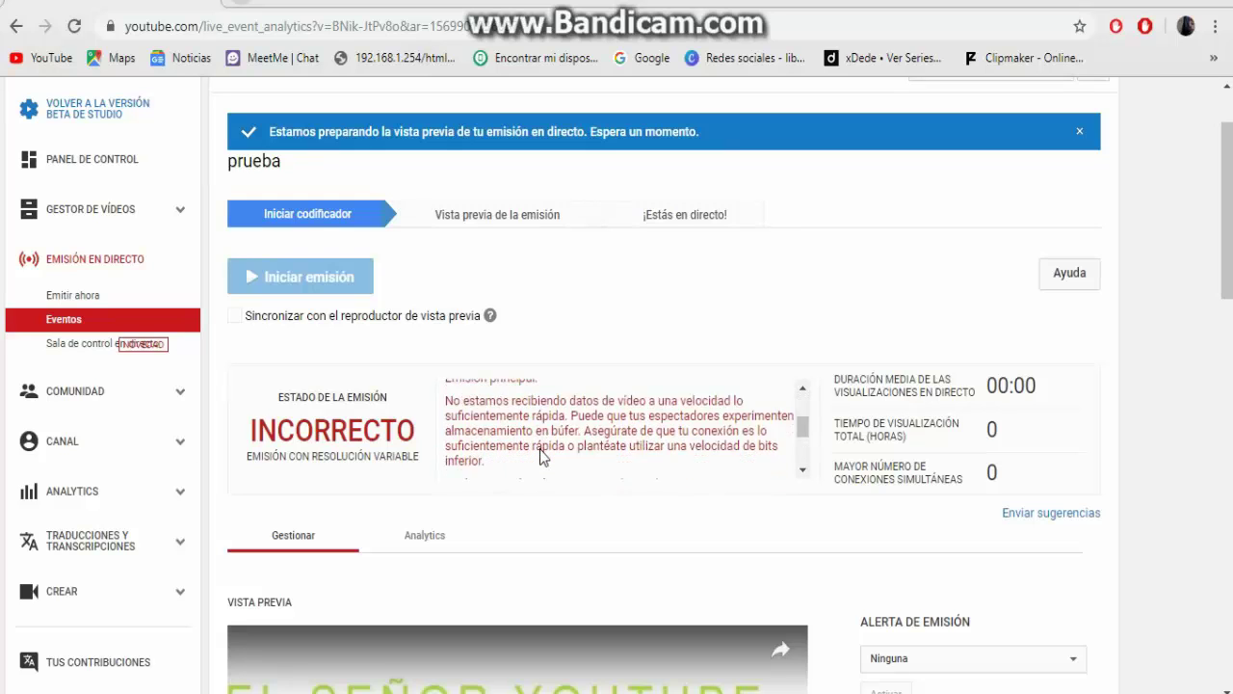
scroll(541, 456, up, 3)
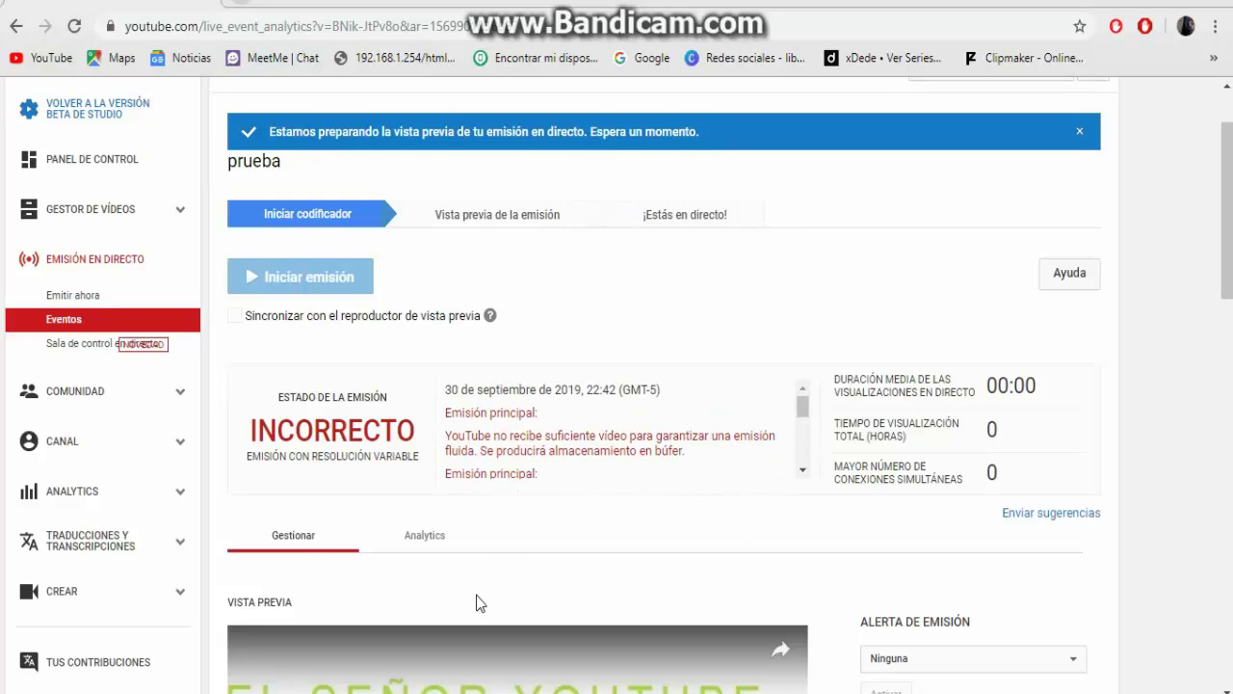
scroll(478, 600, down, 6)
scroll(480, 603, down, 2)
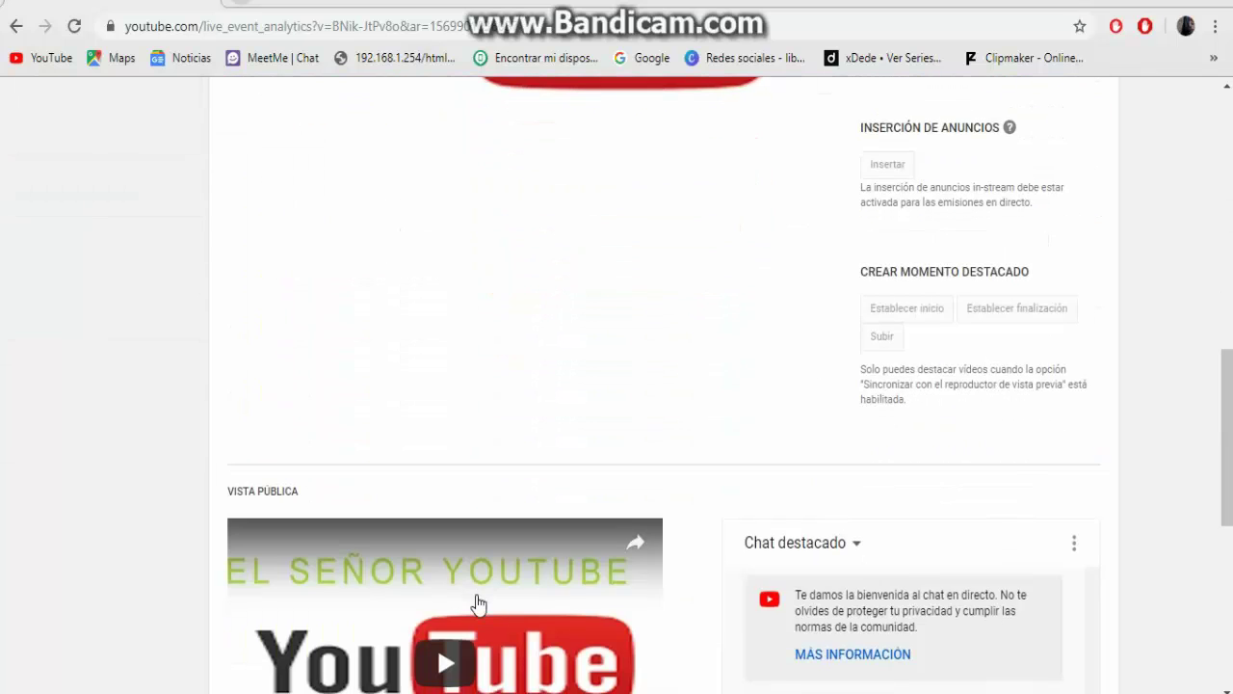
scroll(476, 603, up, 1)
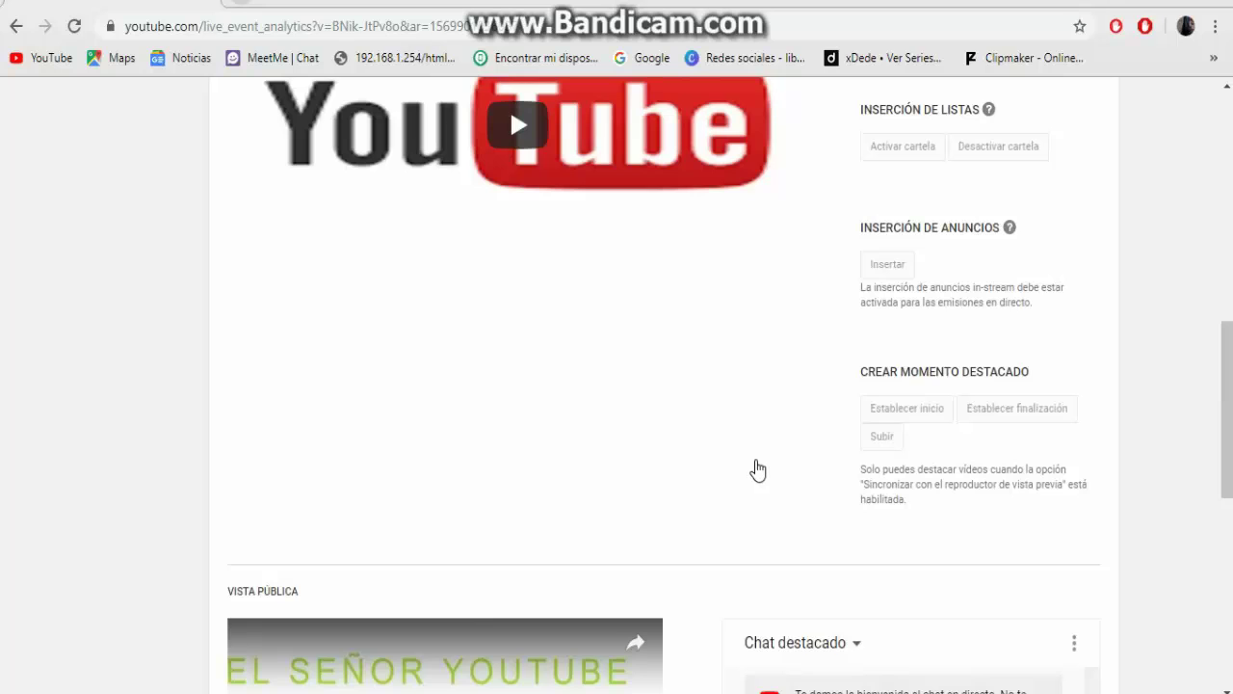
scroll(826, 666, down, 1)
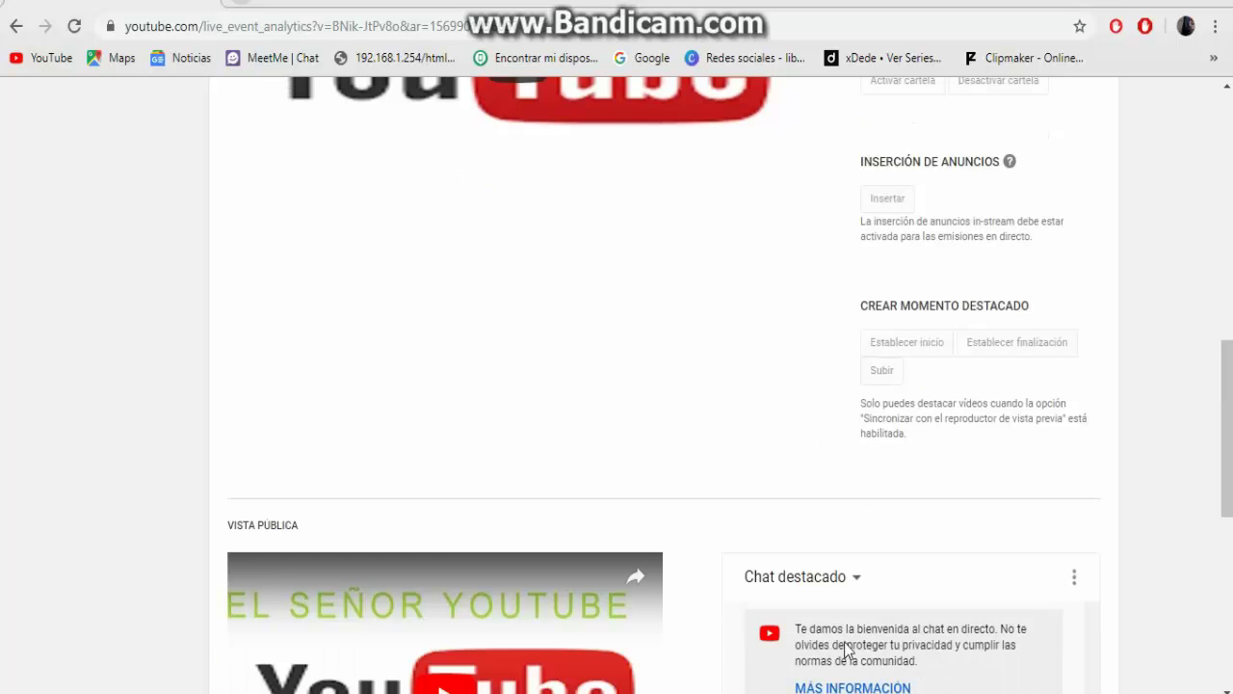
scroll(858, 653, down, 5)
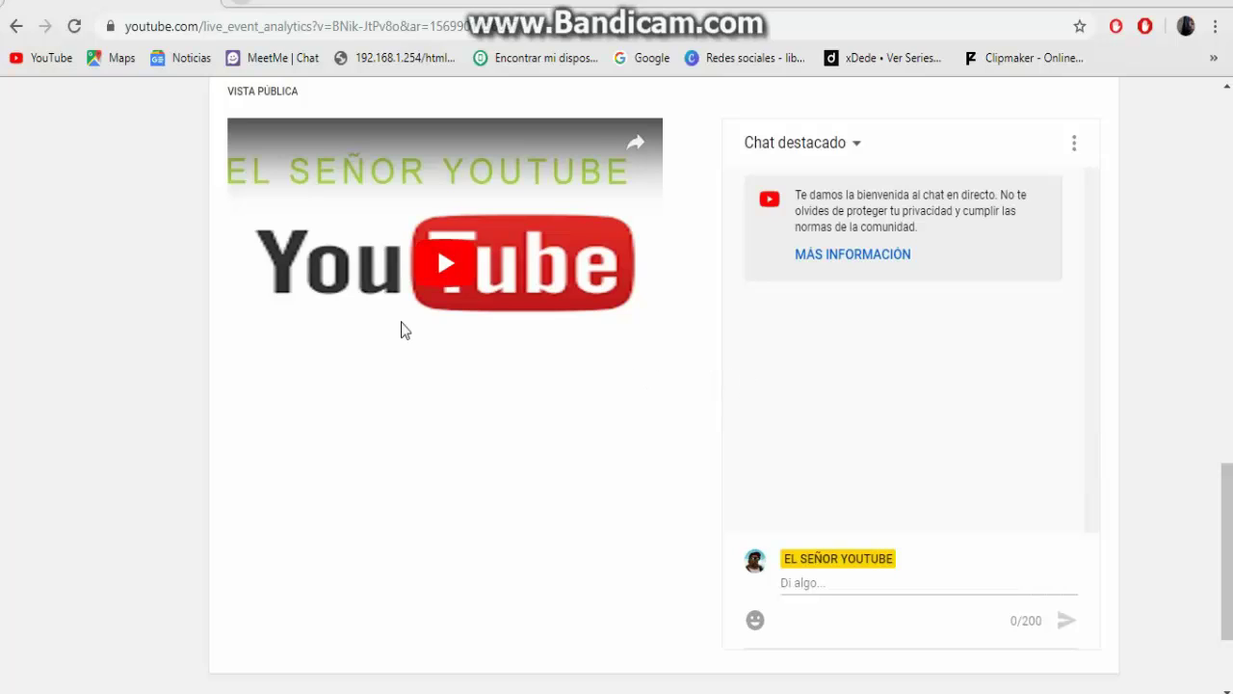
scroll(405, 331, up, 15)
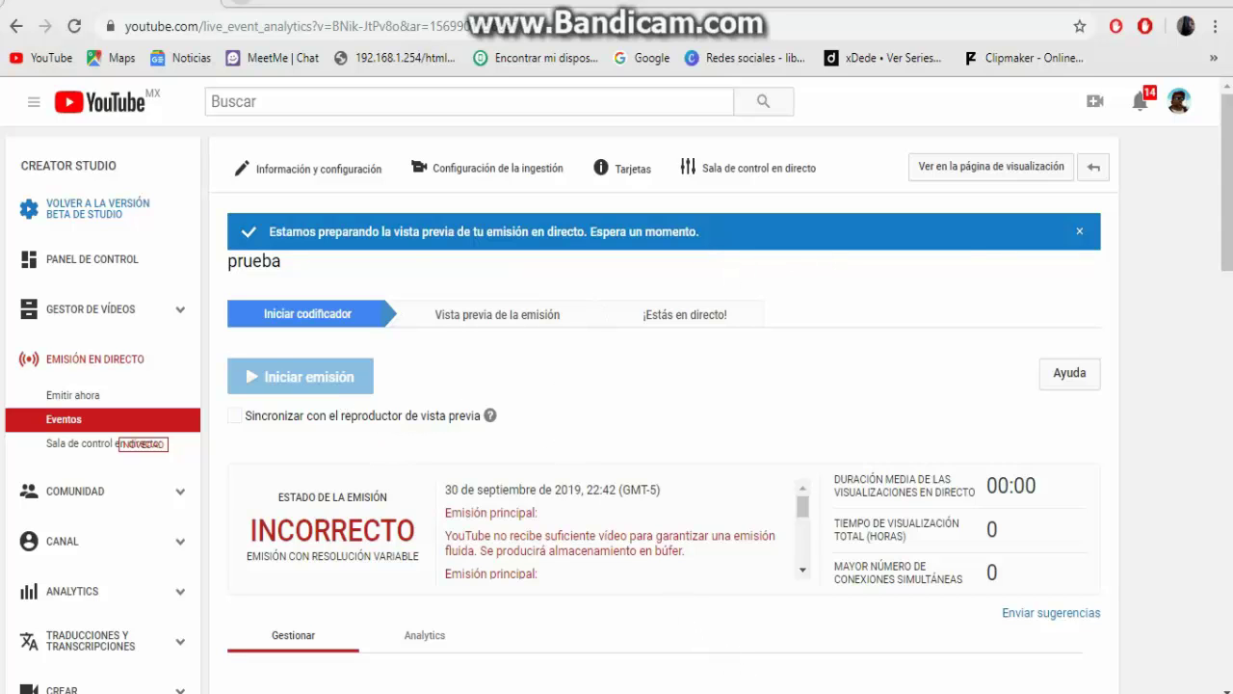
Step: Check the encoder in OBS, return to the YouTube event page, and start the "prueba" live broadcast
click(801, 689)
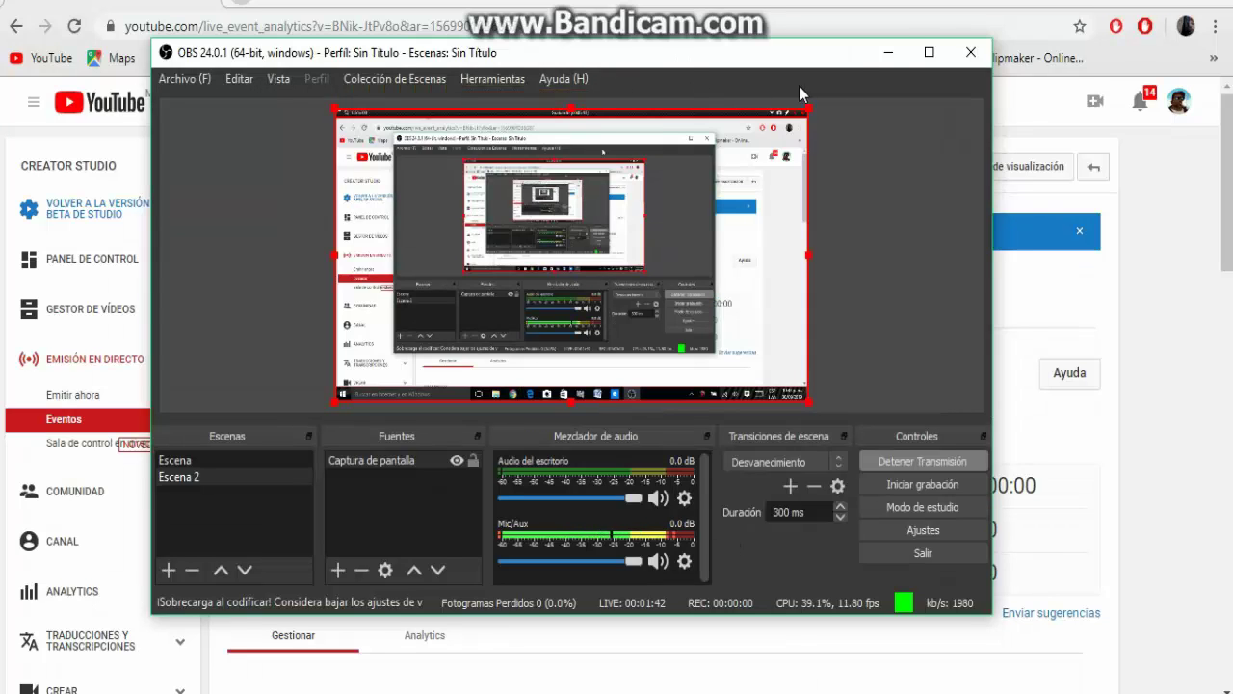
click(888, 53)
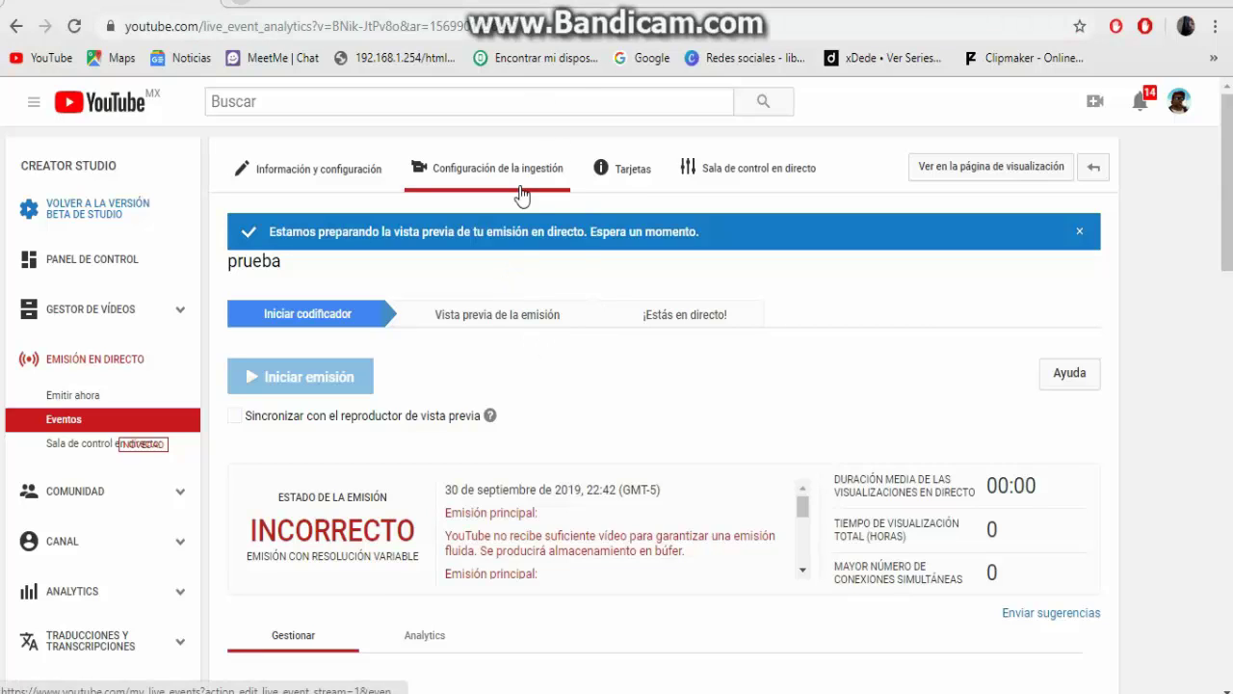
scroll(541, 342, down, 1)
scroll(542, 342, up, 1)
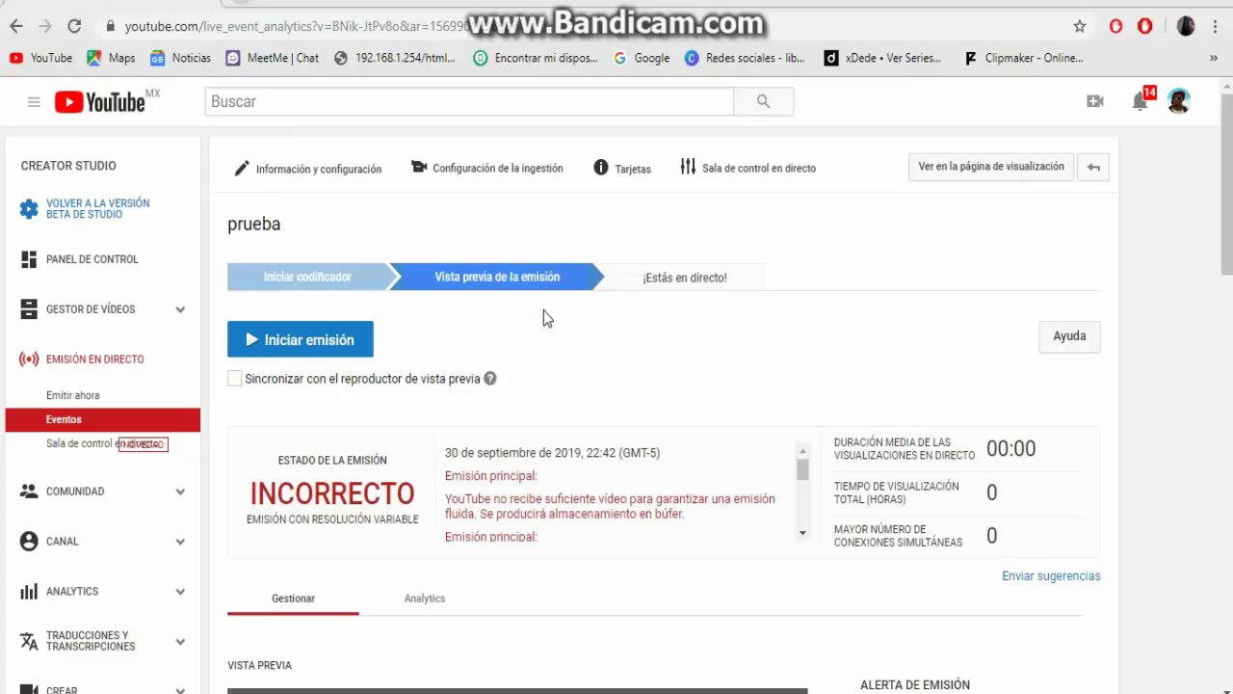
click(301, 347)
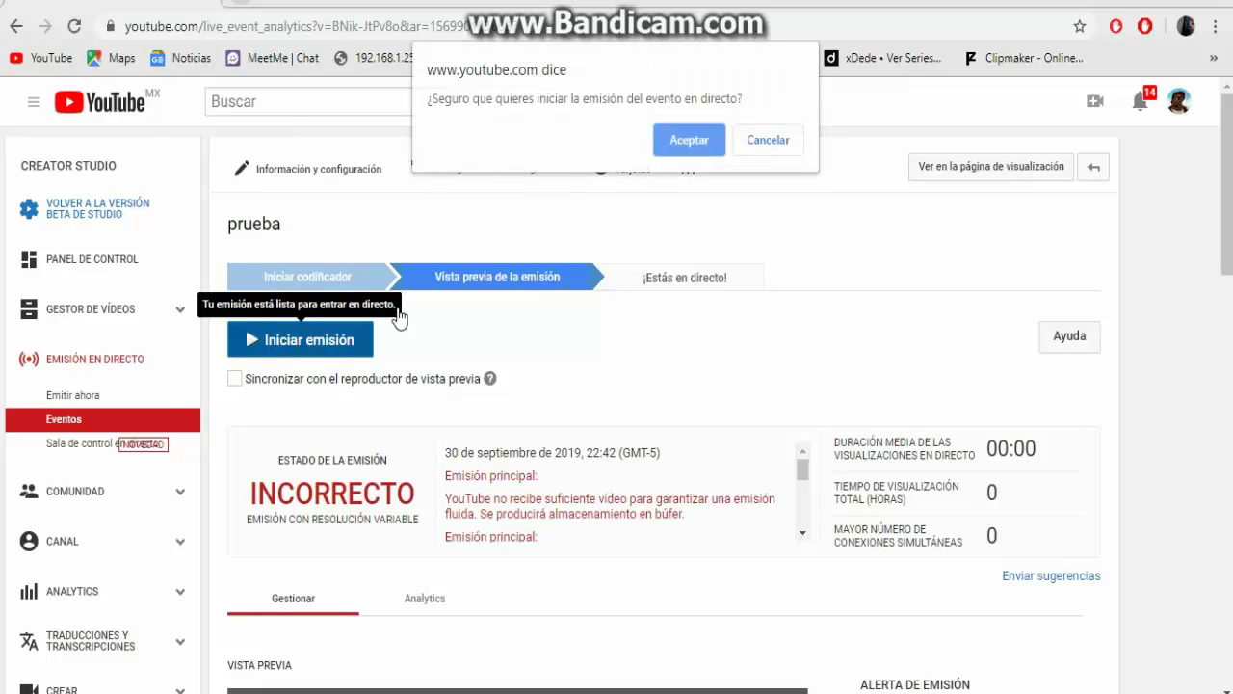
click(703, 152)
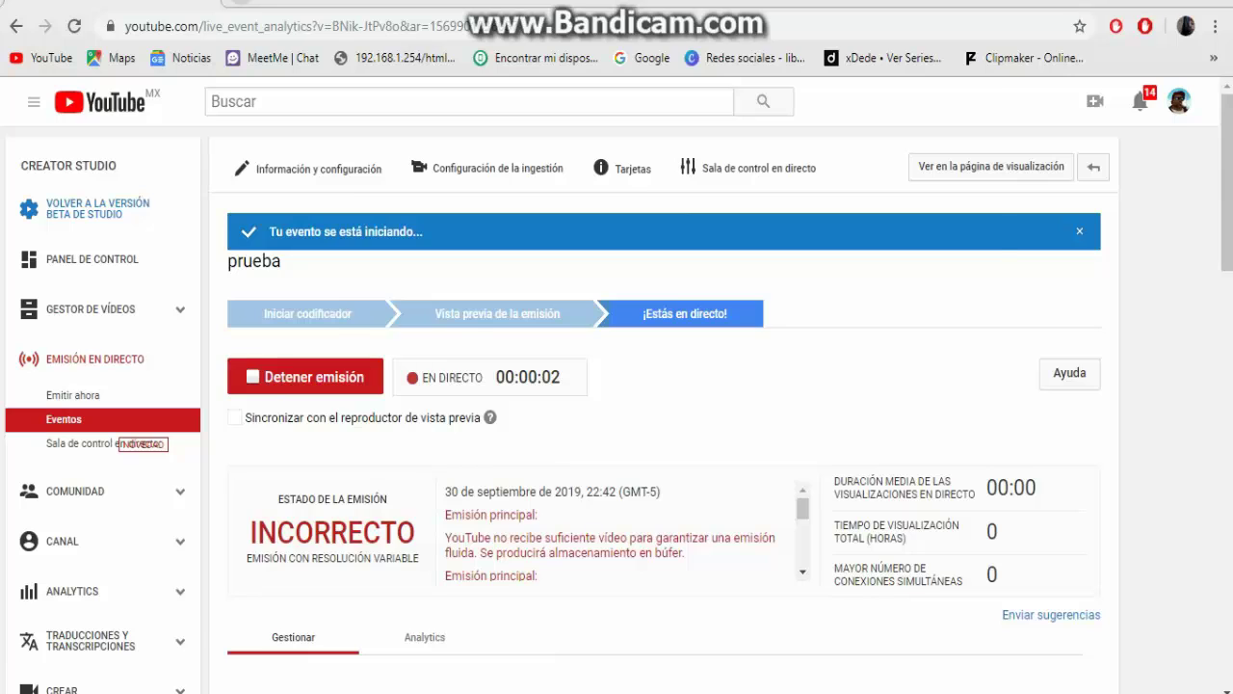
Step: Switch to OBS to check the stream after going live, and return to the event page
key(alt+Tab)
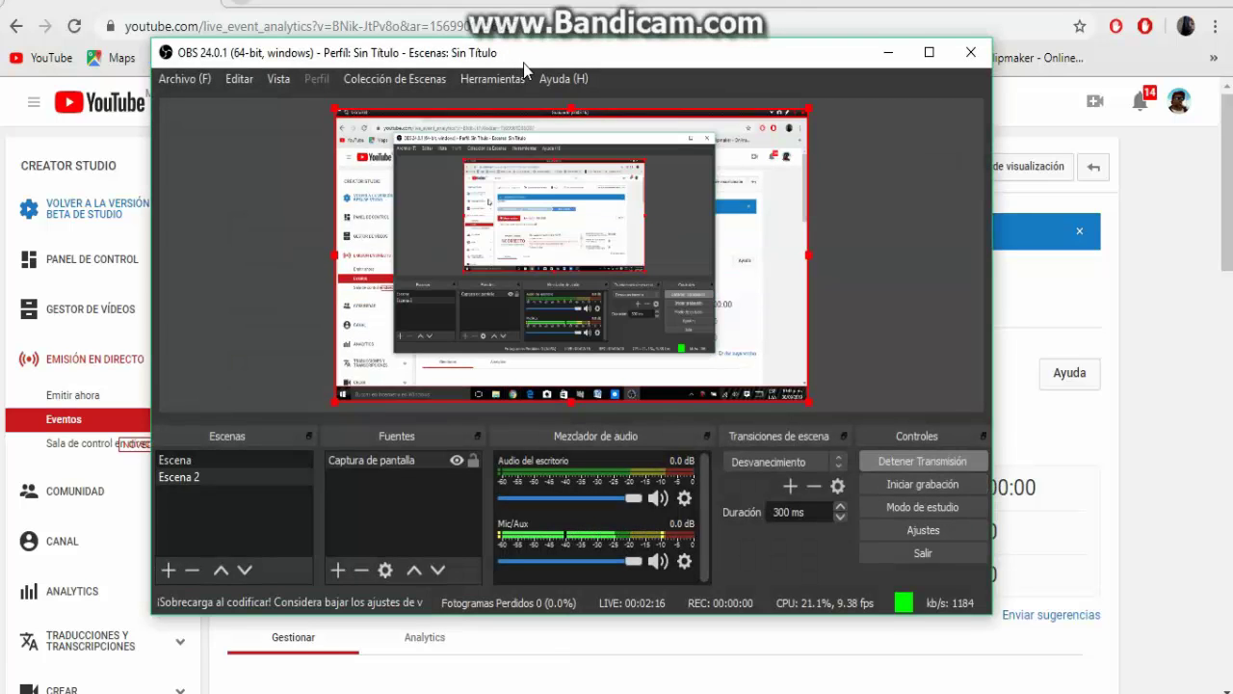
drag(524, 62, 530, 50)
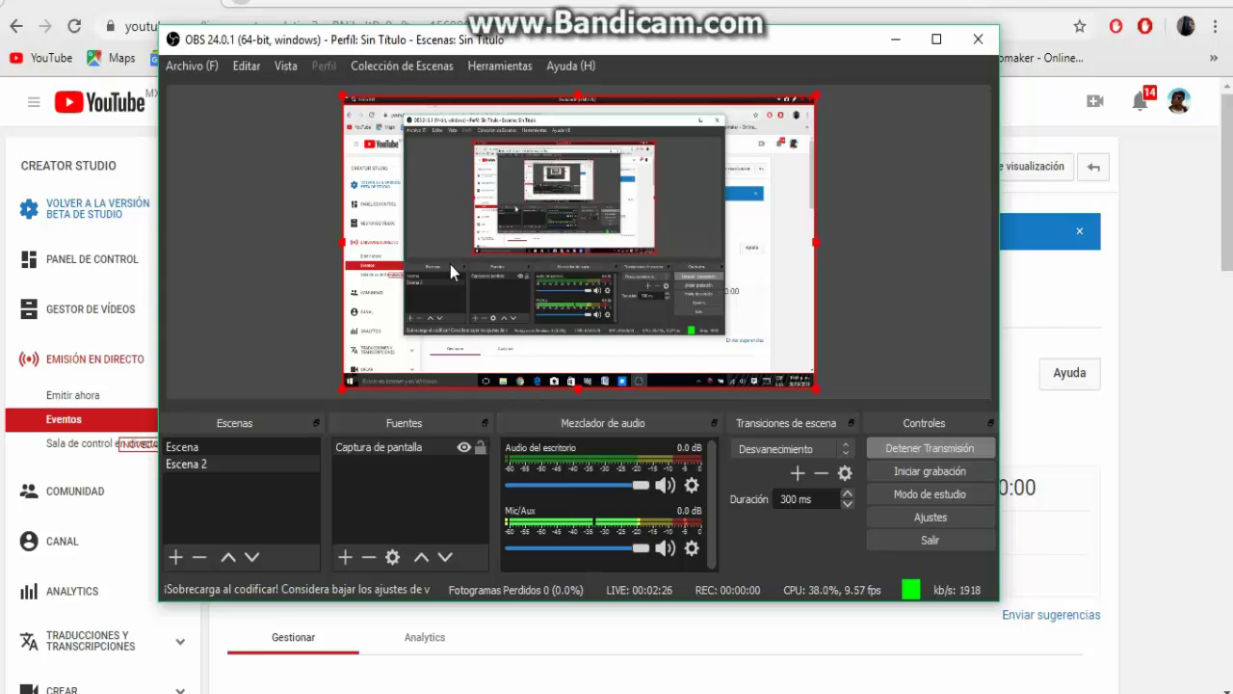
drag(592, 48, 567, 51)
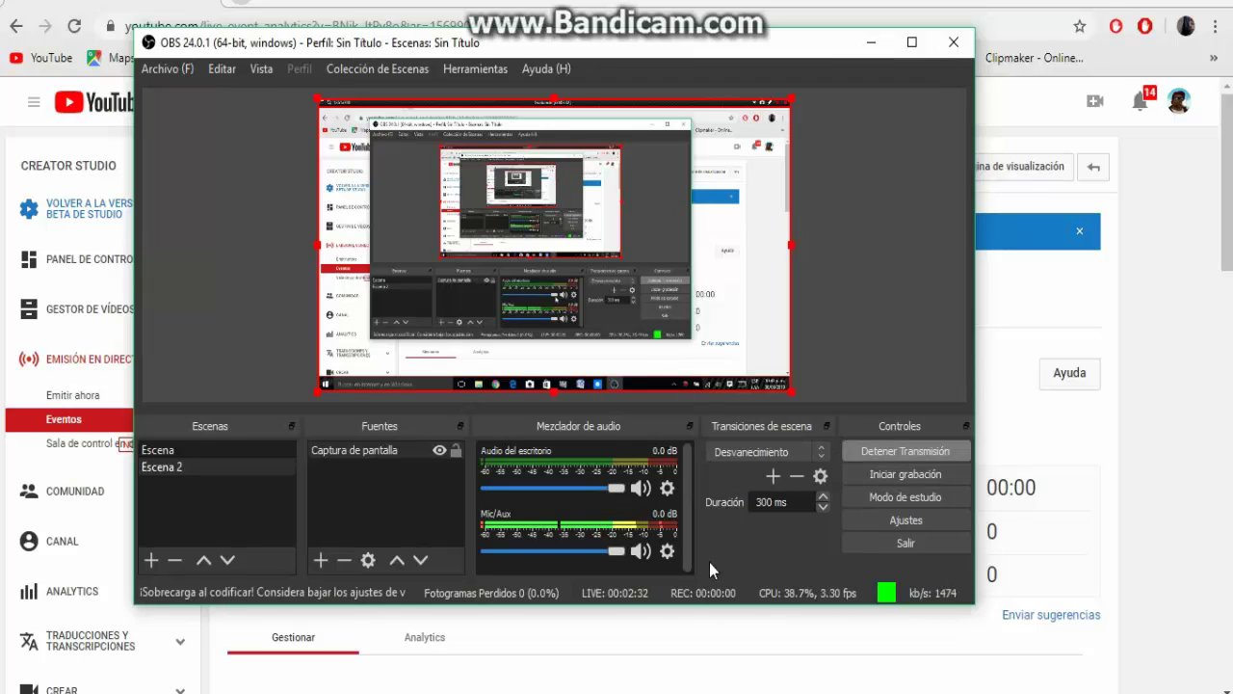
click(881, 51)
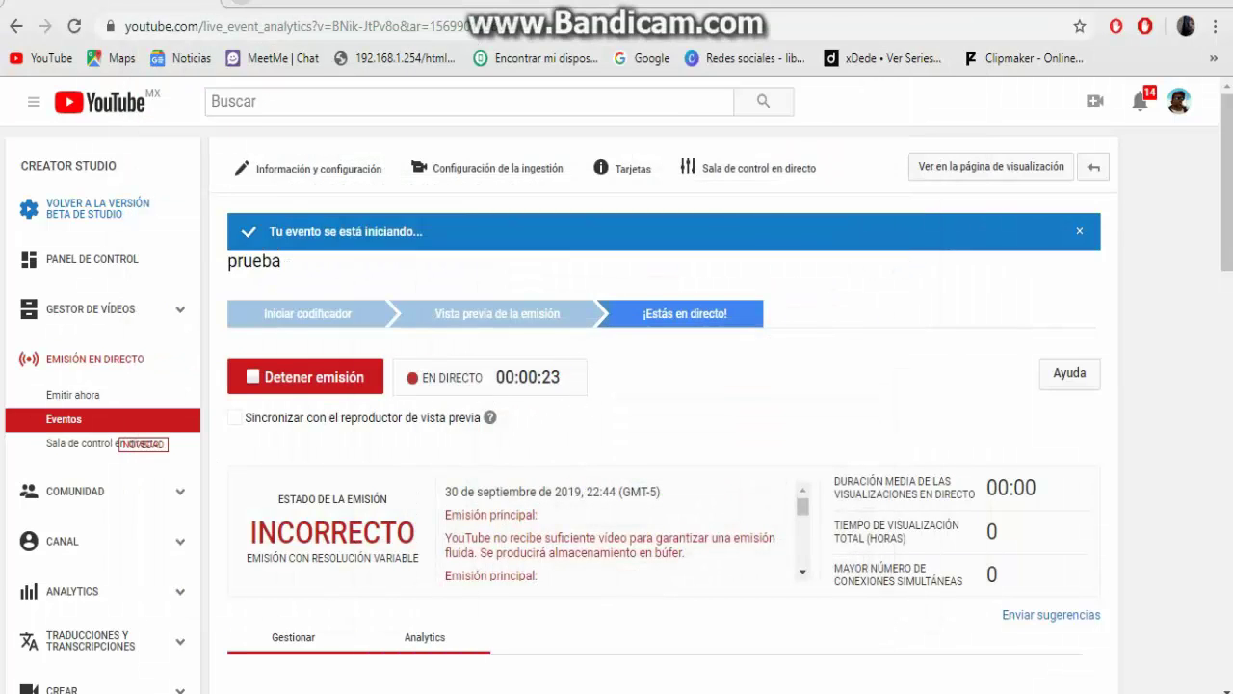
click(501, 692)
drag(369, 274, 101, 361)
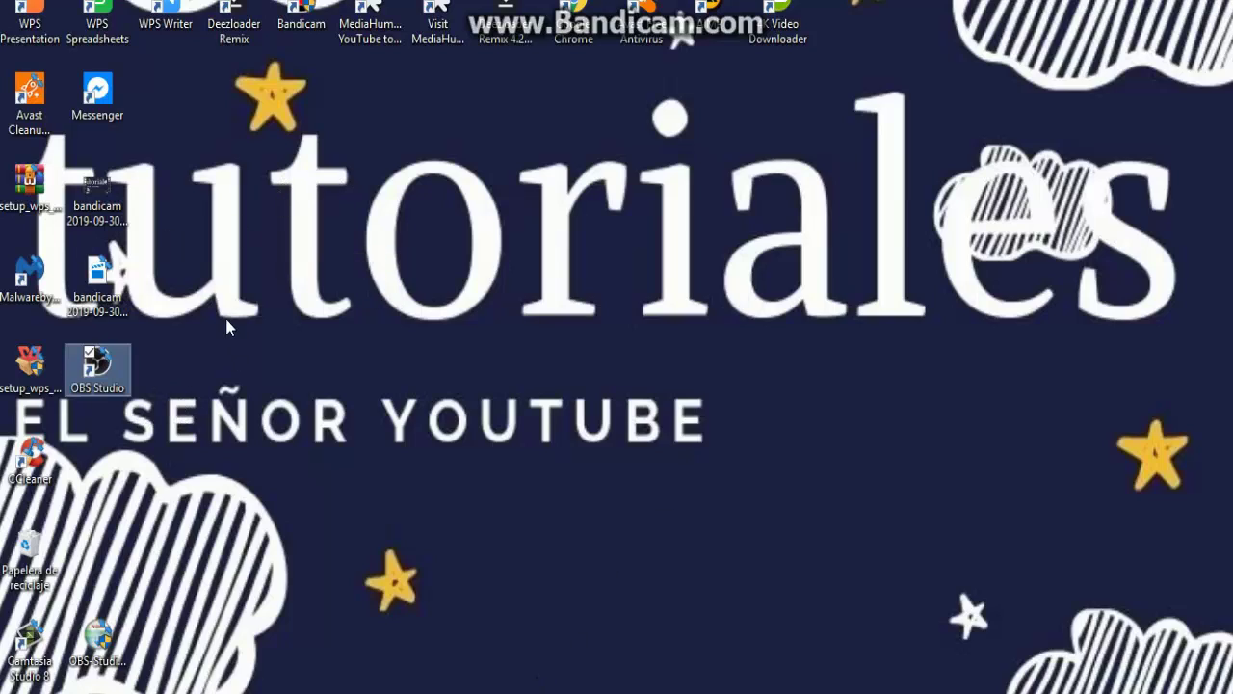
click(252, 259)
mouse_move(370, 192)
mouse_down()
mouse_move(778, 410)
mouse_move(373, 207)
mouse_up()
drag(202, 54, 1029, 663)
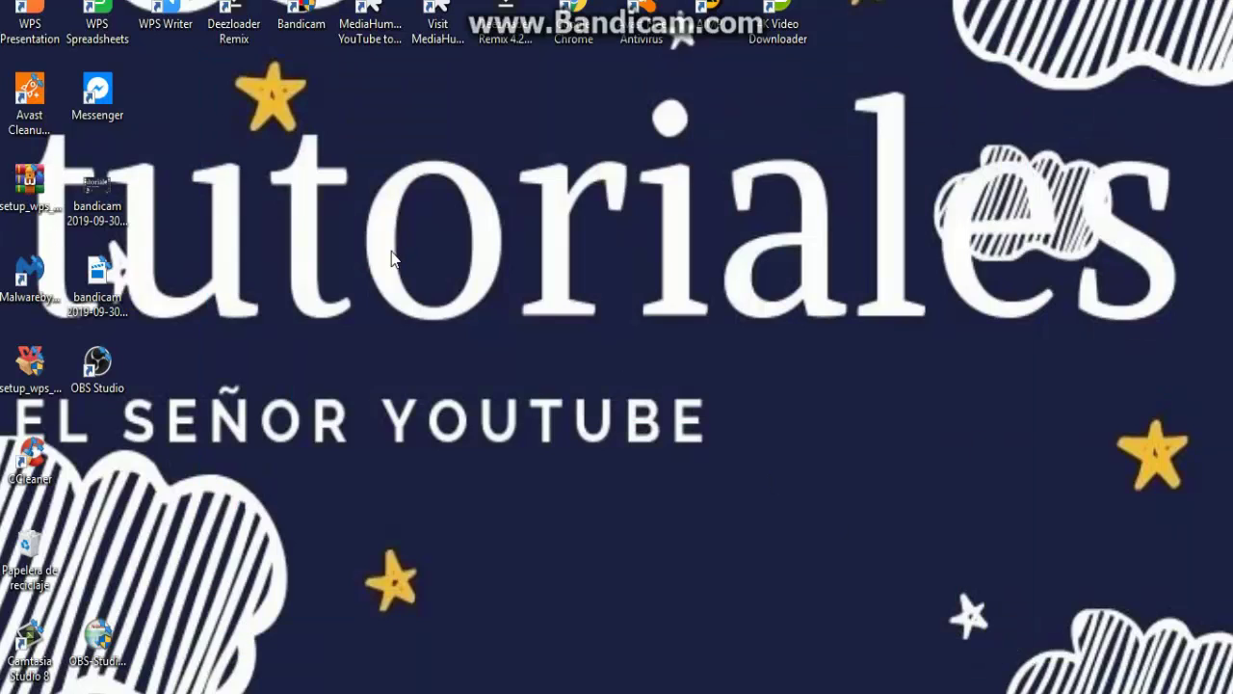
drag(217, 64, 1232, 613)
key(super)
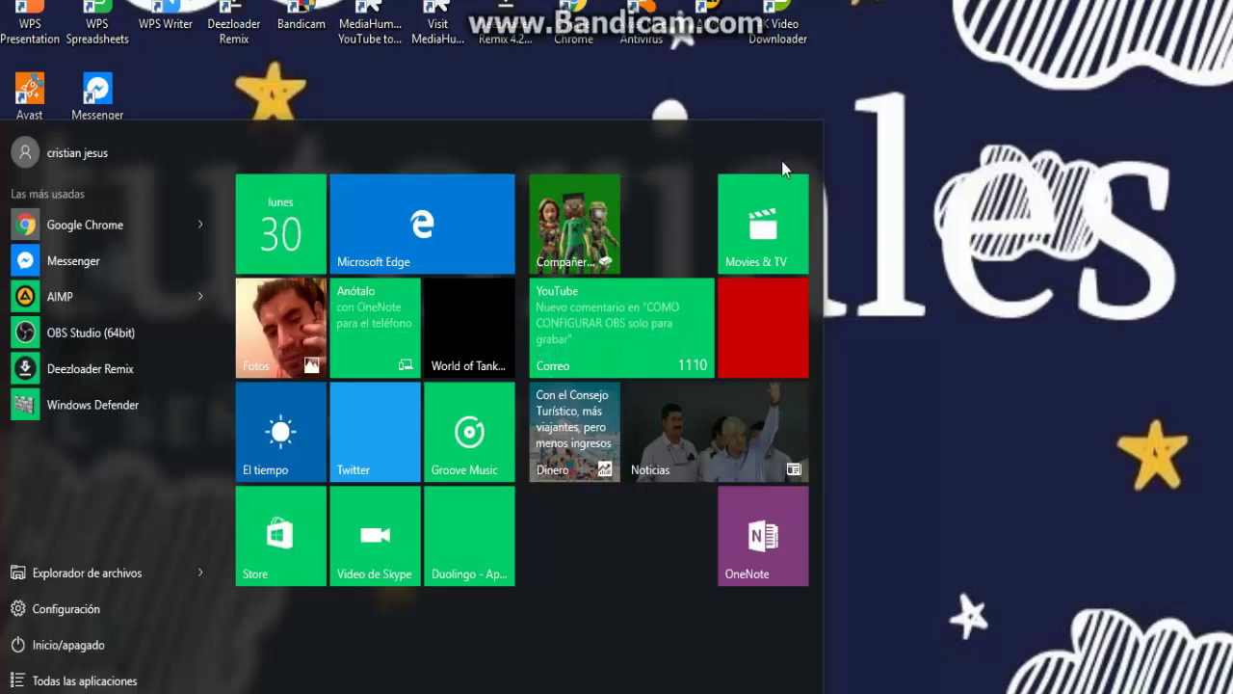
click(841, 121)
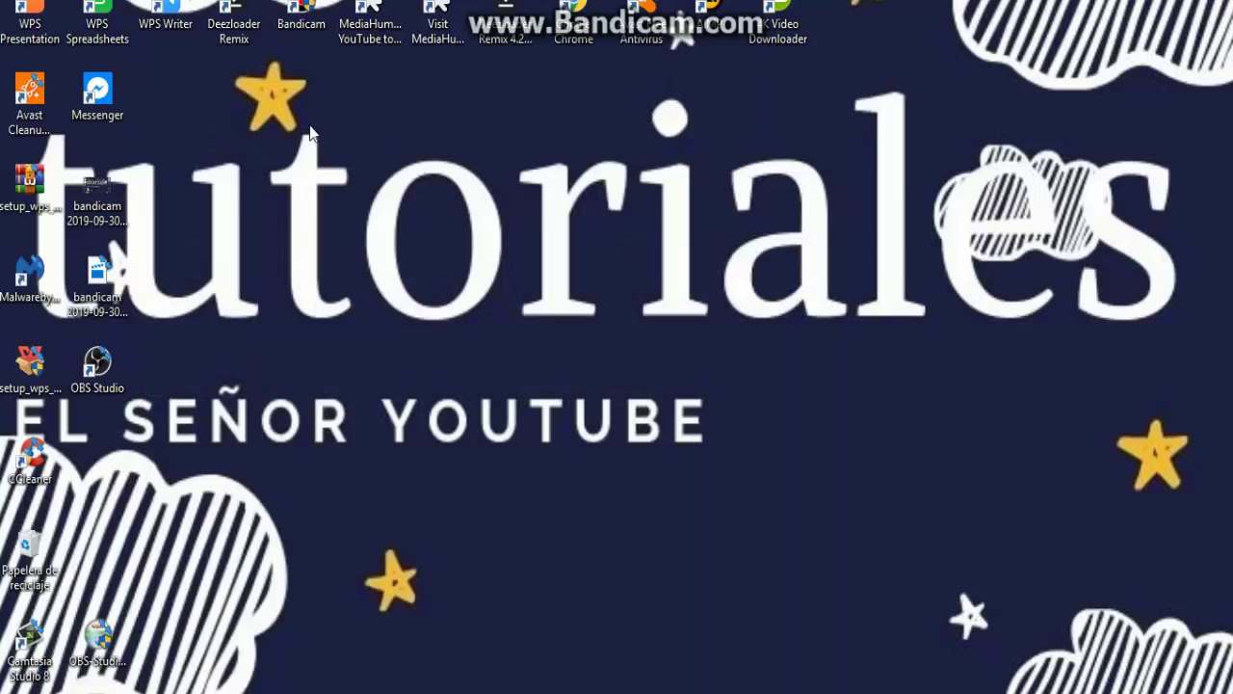
drag(189, 73, 674, 316)
drag(141, 85, 305, 185)
Step: Bring up OBS over the desktop to check the live time and screen capture, and minimise it
key(alt+Tab)
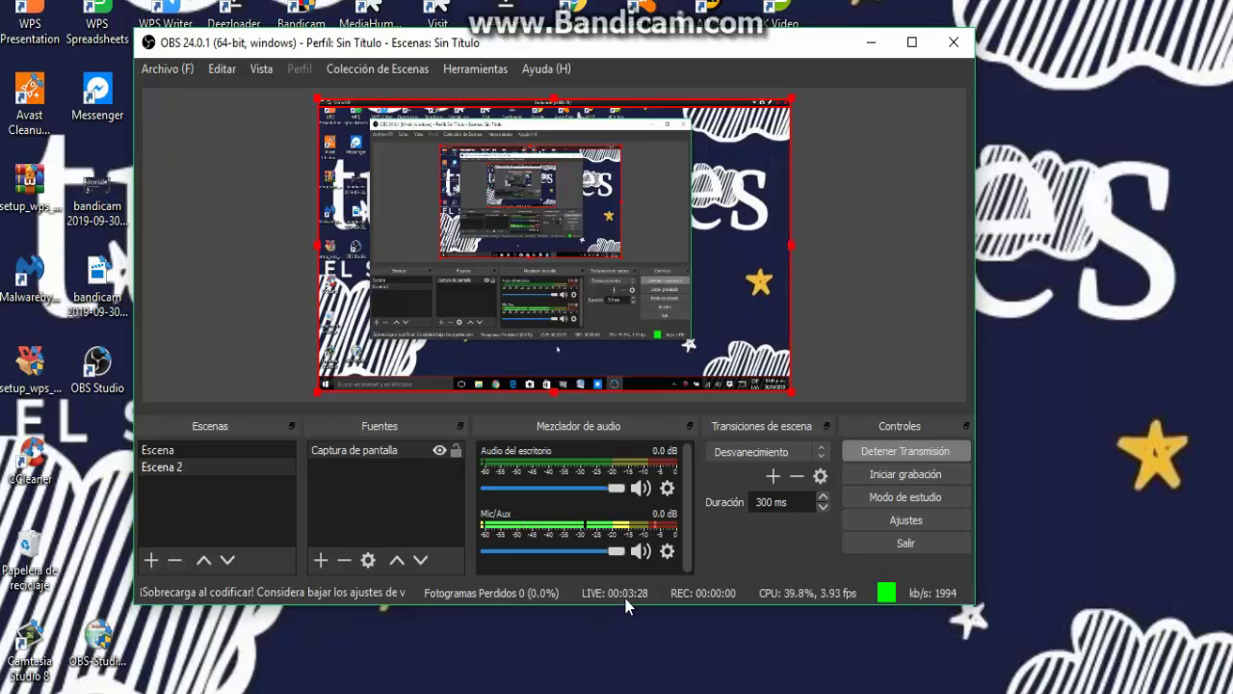
drag(686, 50, 971, 84)
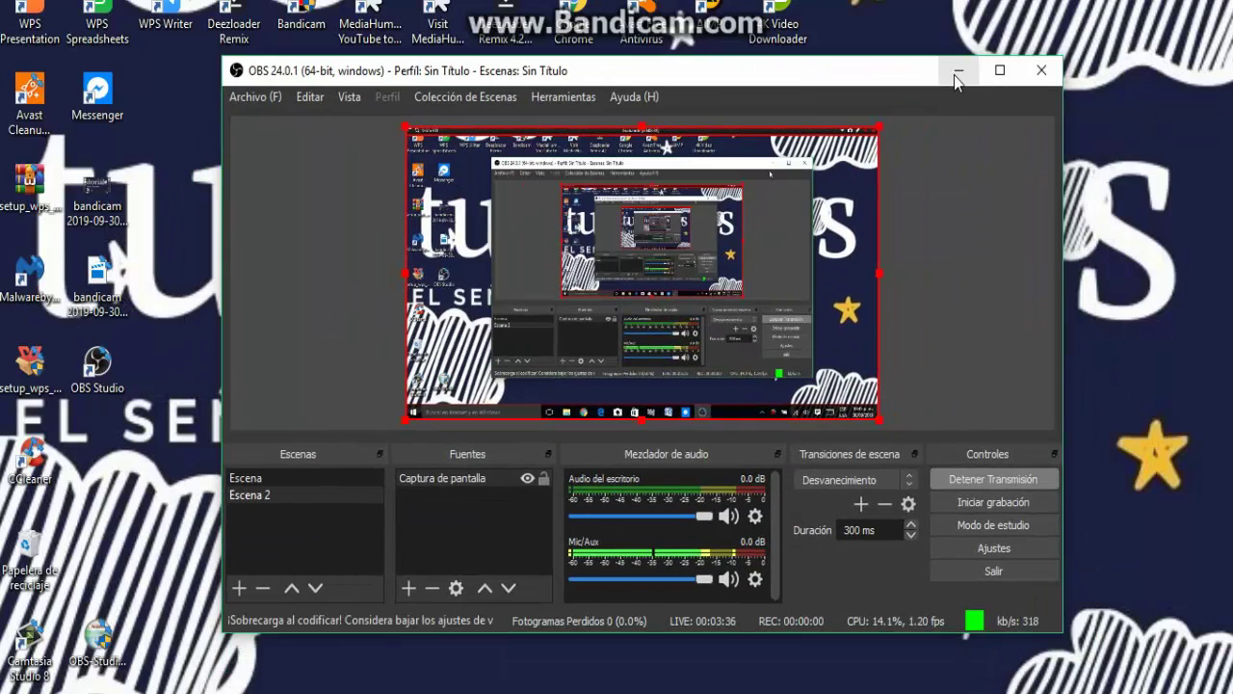
click(957, 72)
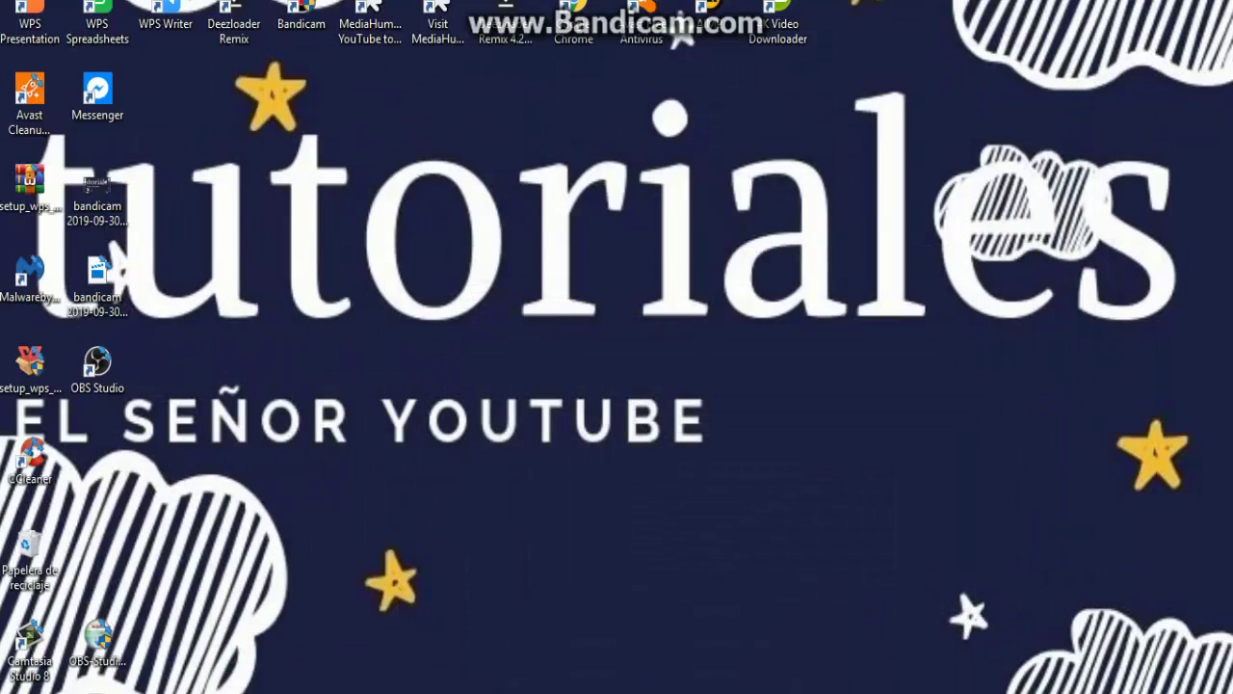
Step: Return to the YouTube event page and end the "prueba" live broadcast
key(alt+Tab)
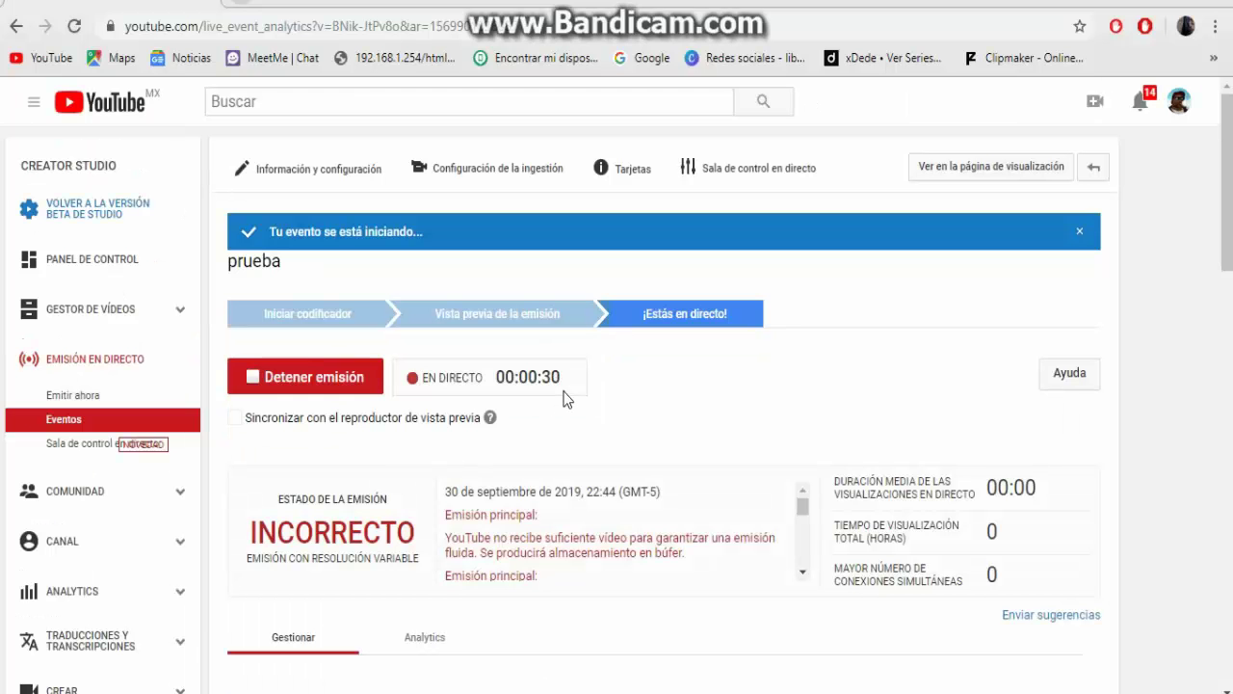
click(307, 385)
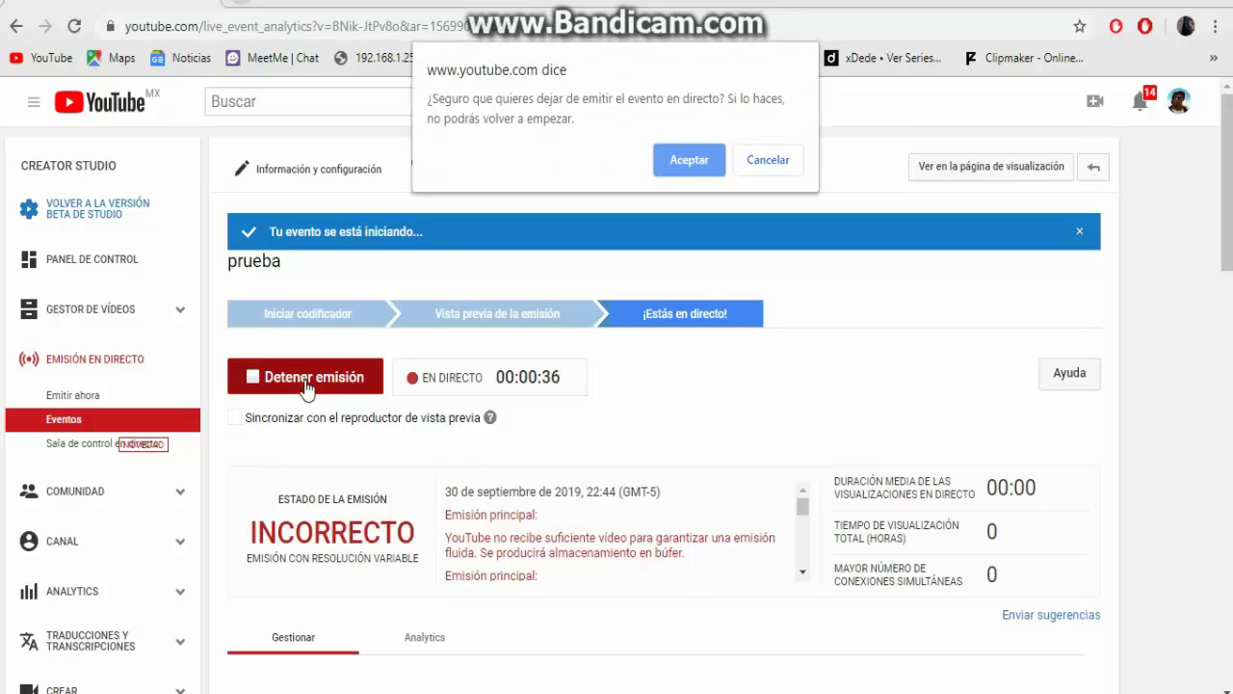
click(690, 162)
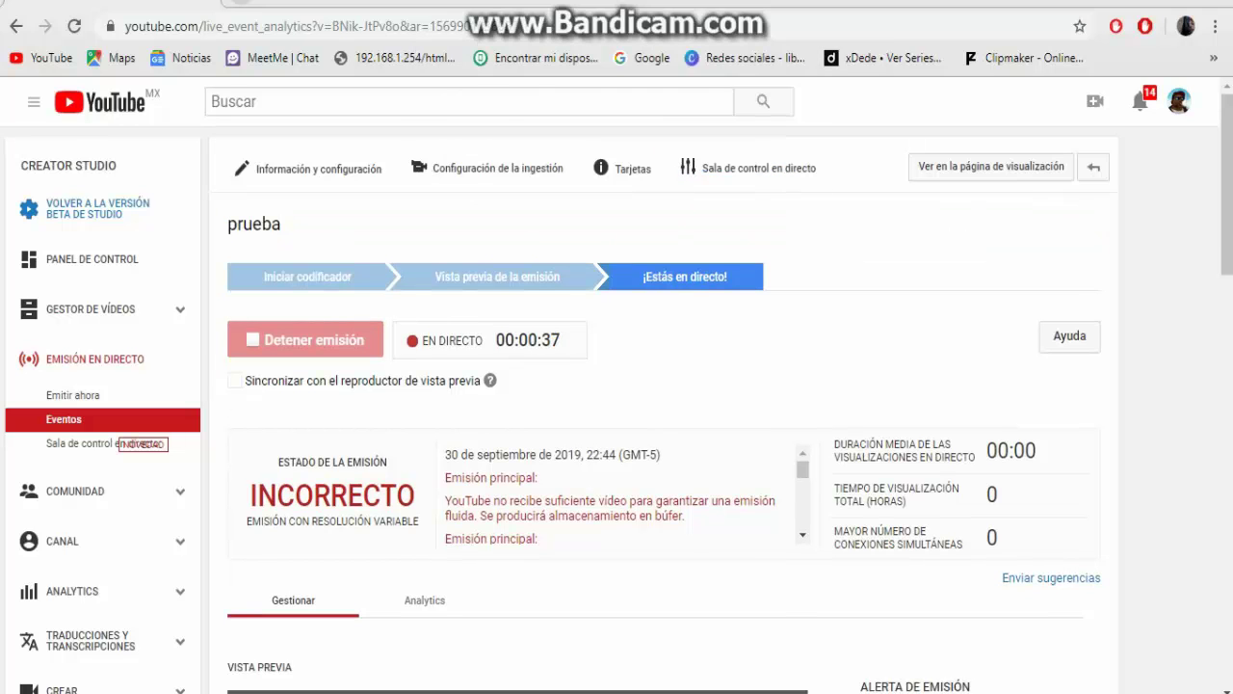
Step: Switch to OBS, stop the streaming transmission, and minimise the window
key(alt+Tab)
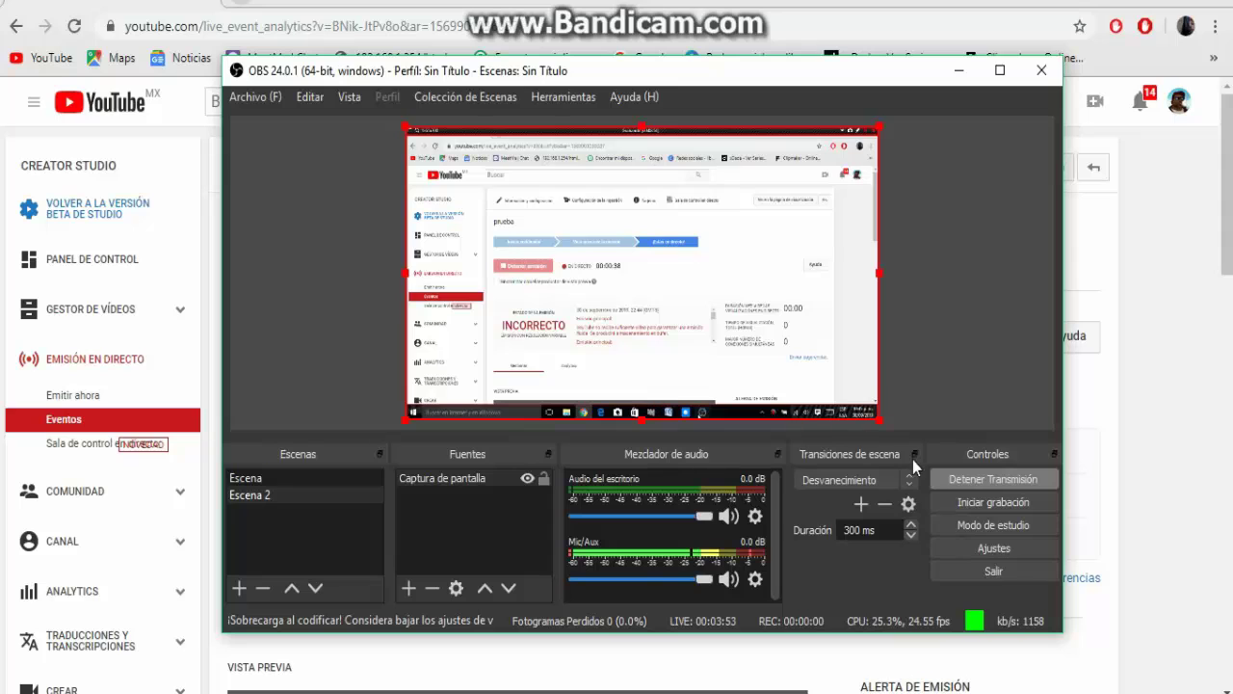
click(948, 477)
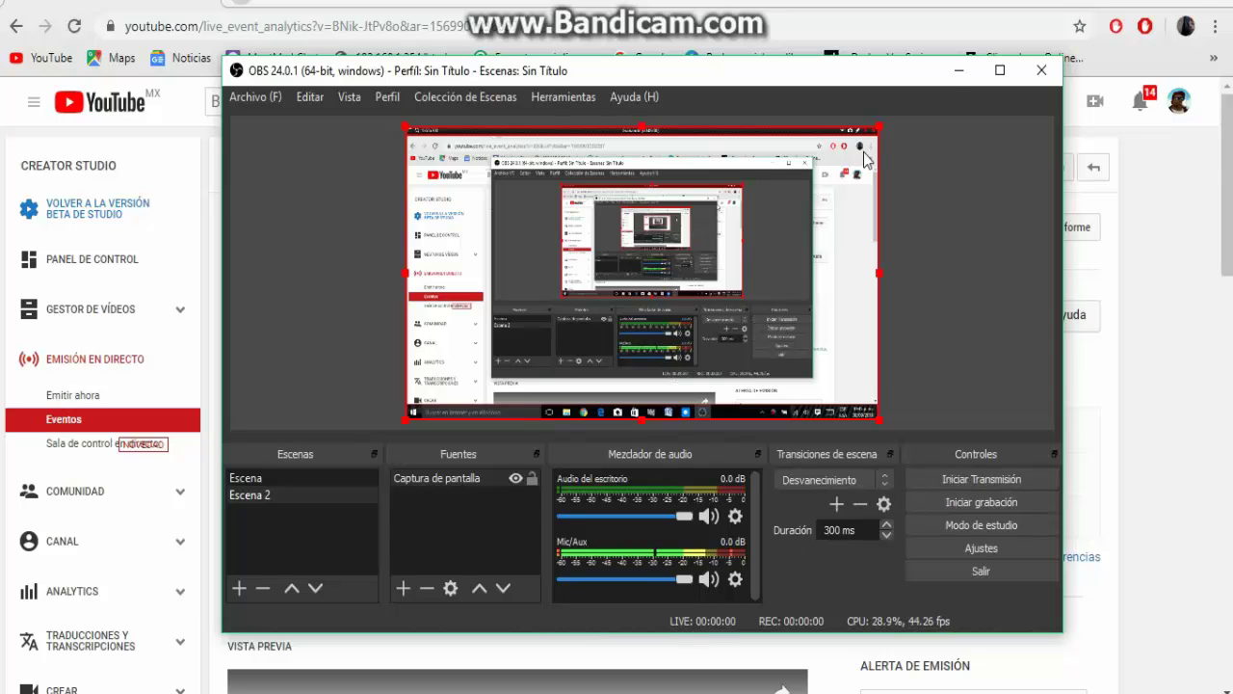
click(955, 75)
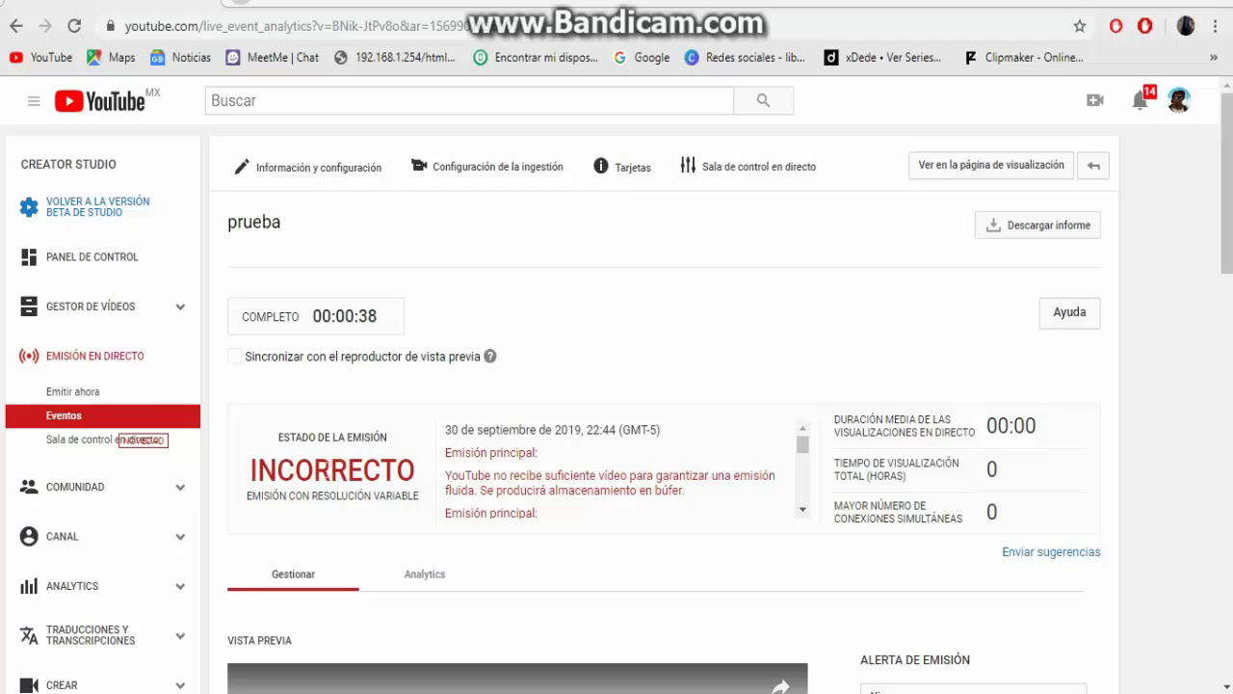
Step: Open YouTube's video manager to view the channel's video list, leaving OBS minimised
scroll(282, 462, down, 3)
click(60, 309)
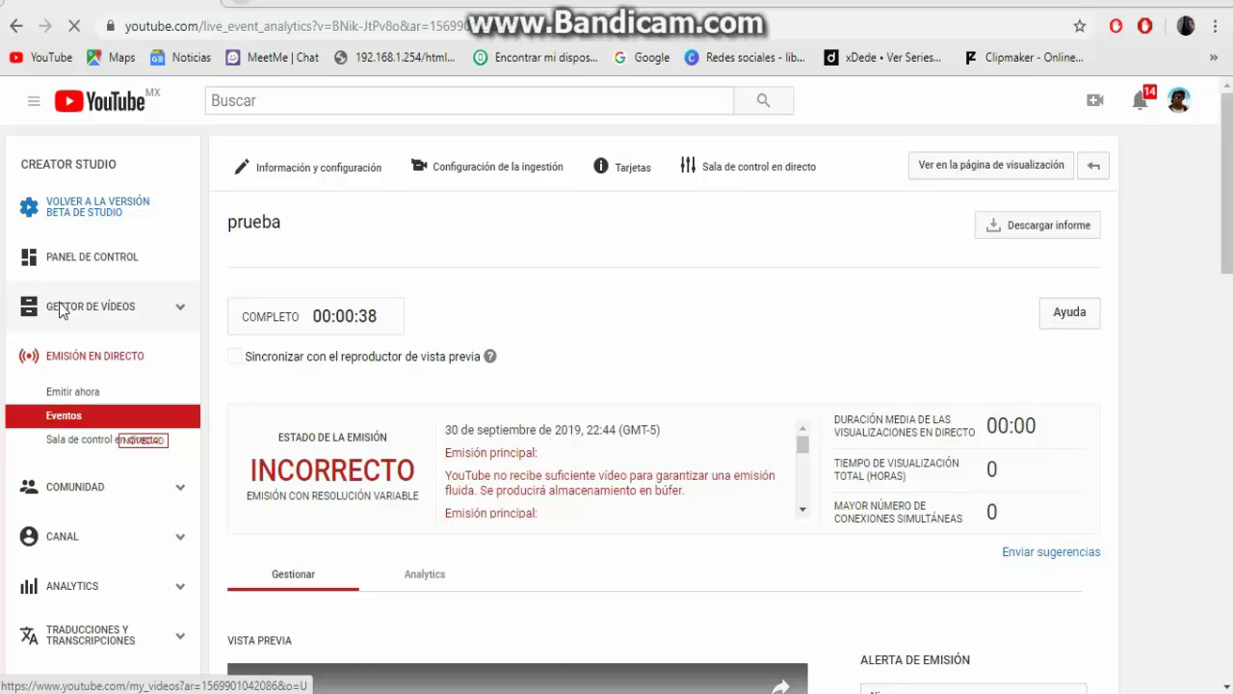
key(alt+Tab)
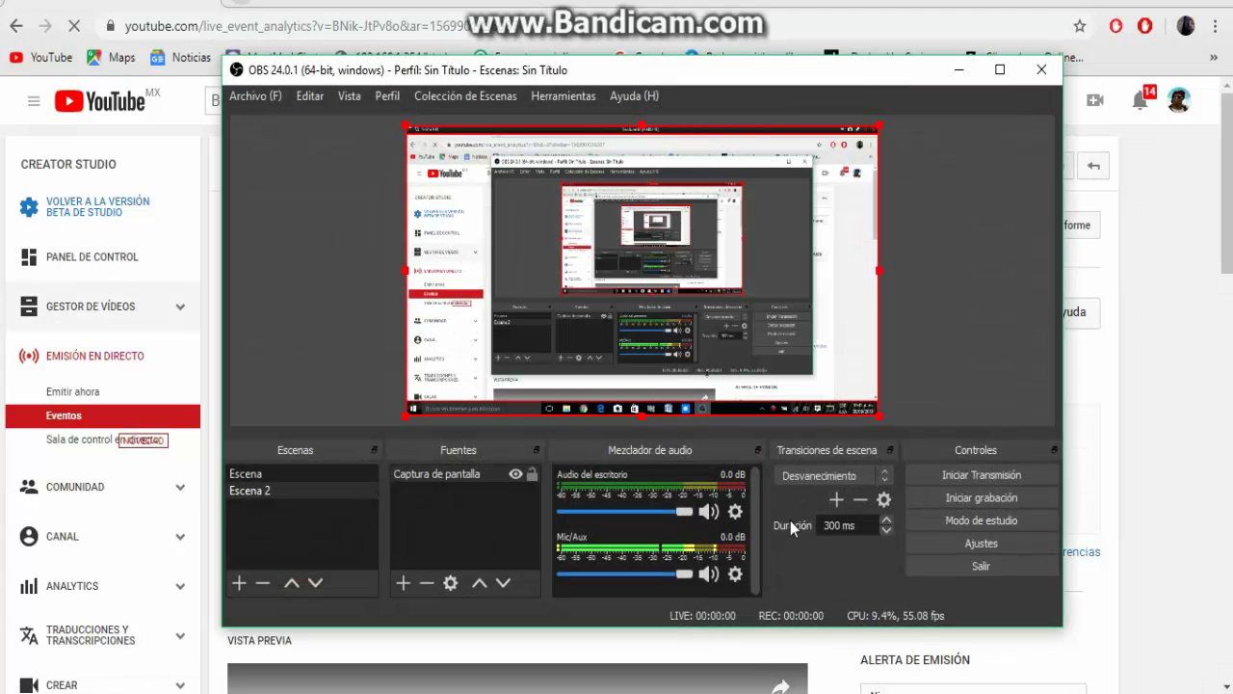
click(302, 231)
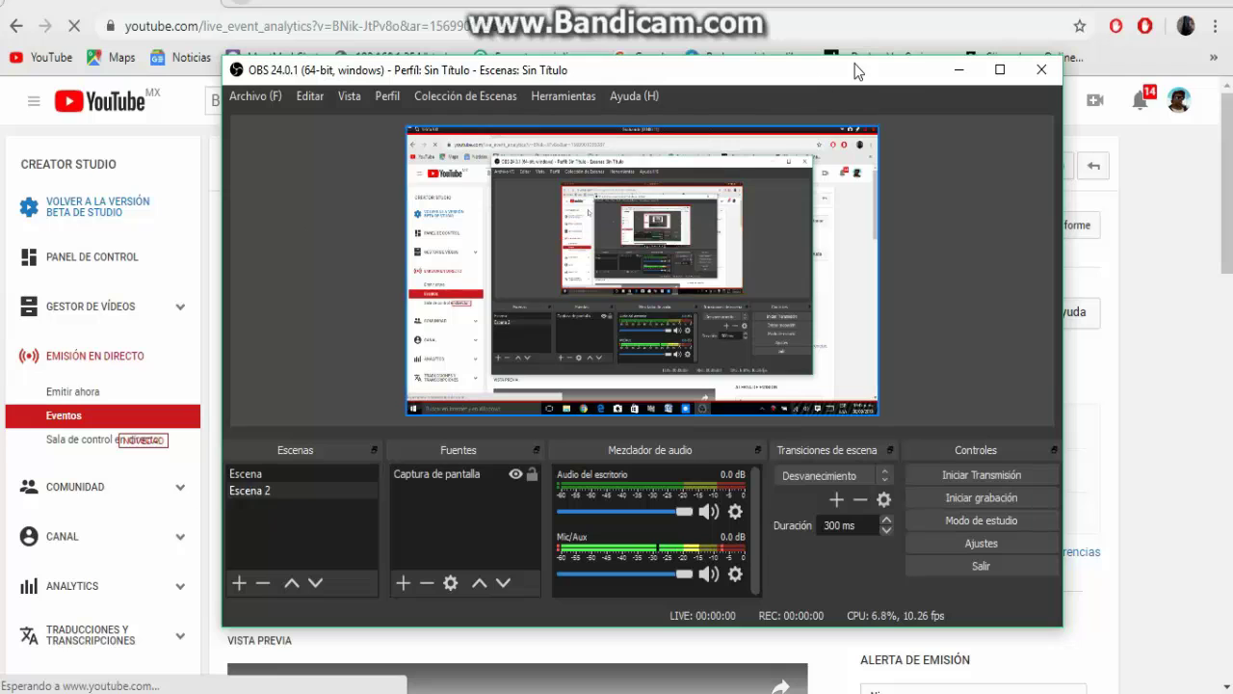
drag(893, 83, 909, 77)
click(974, 75)
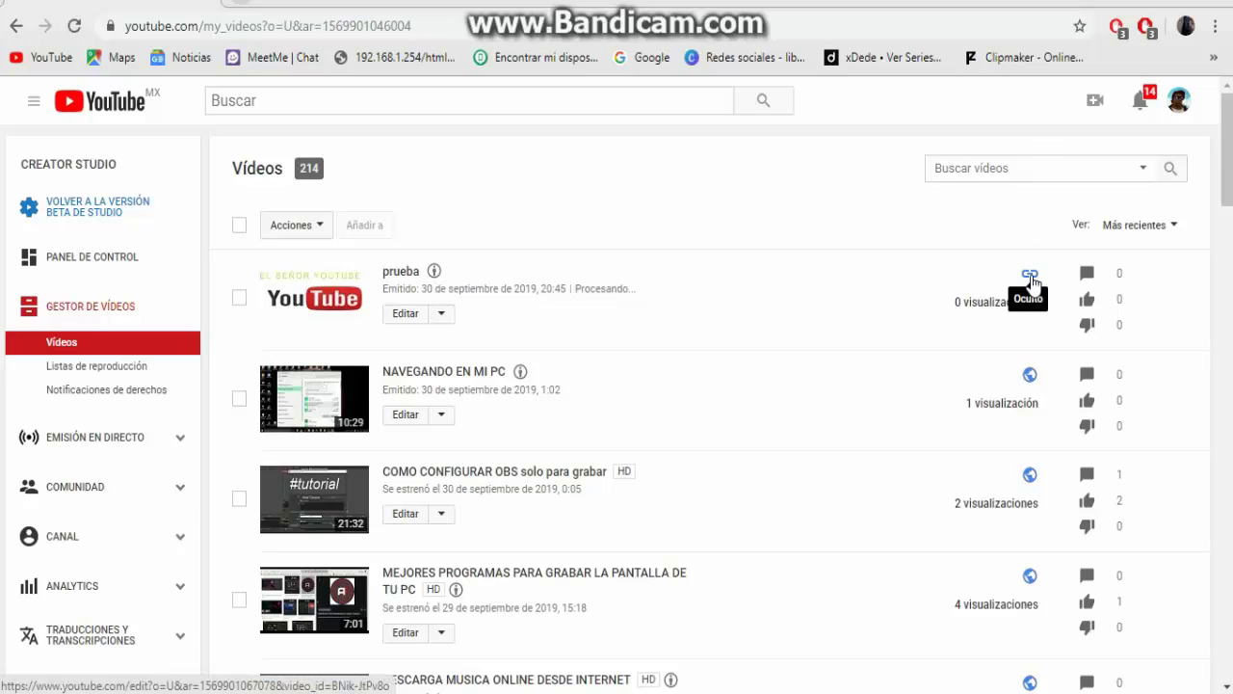
Step: Look over the video list, open the "prueba" recording's watch page to check whether it plays, and return to the list
scroll(630, 379, down, 1)
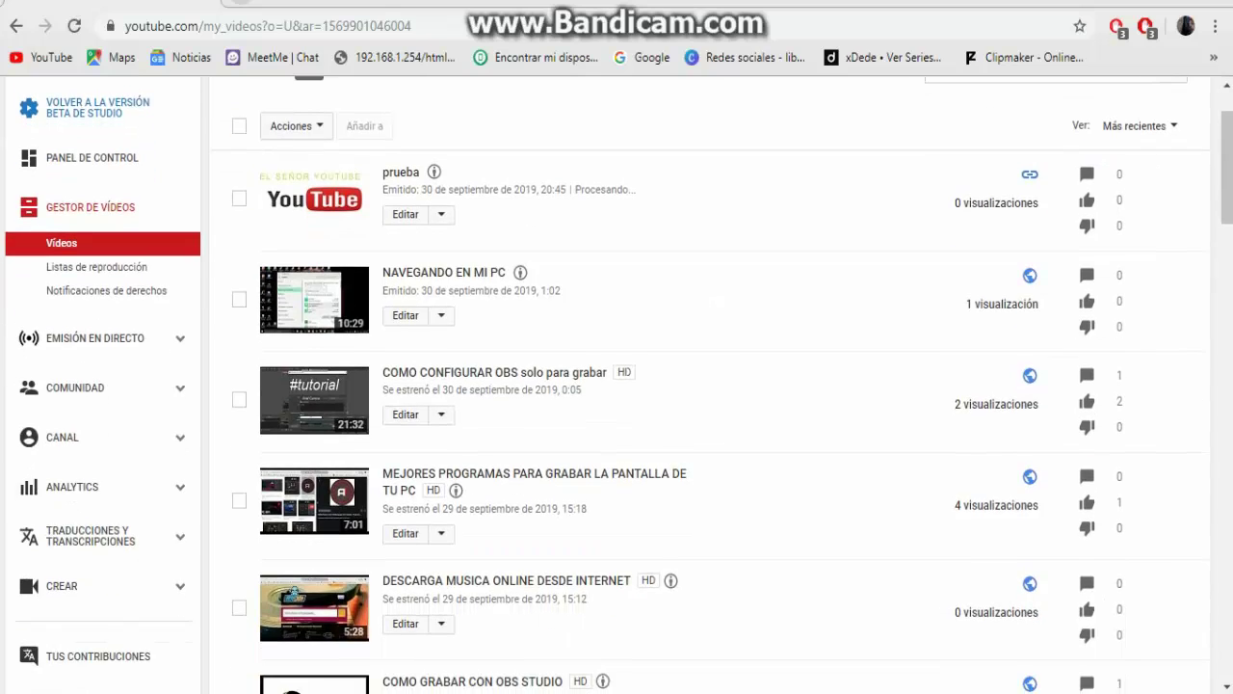
scroll(627, 379, up, 1)
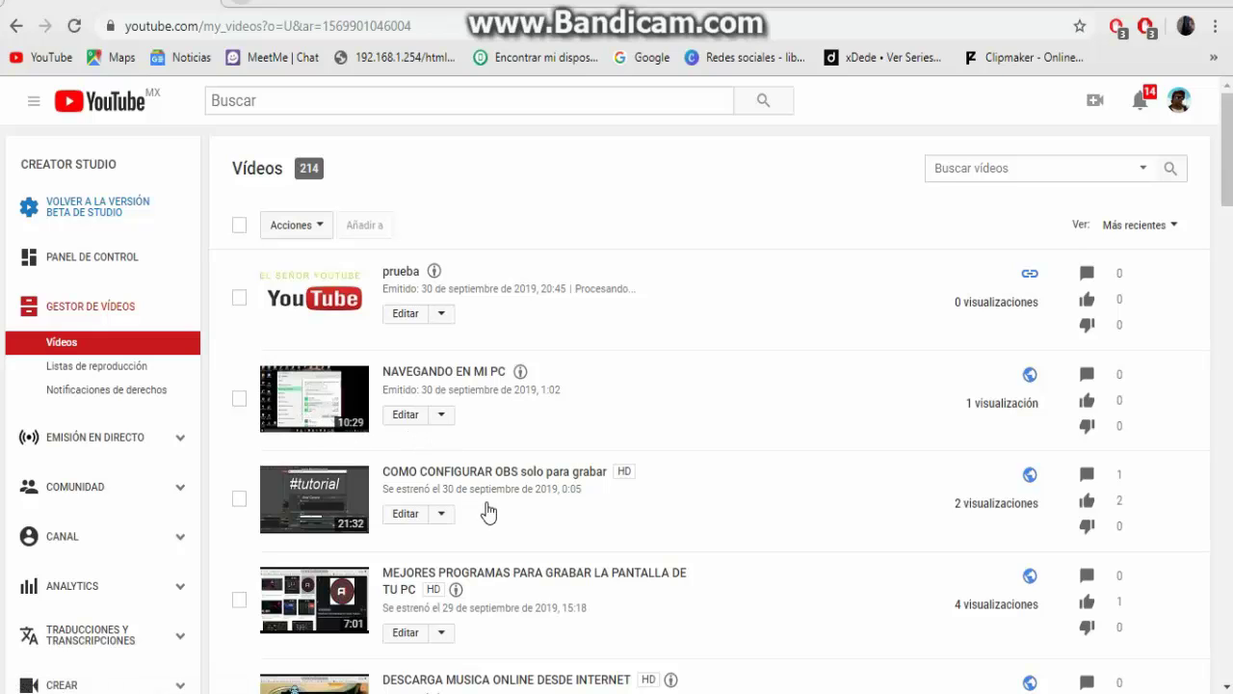
scroll(487, 511, down, 1)
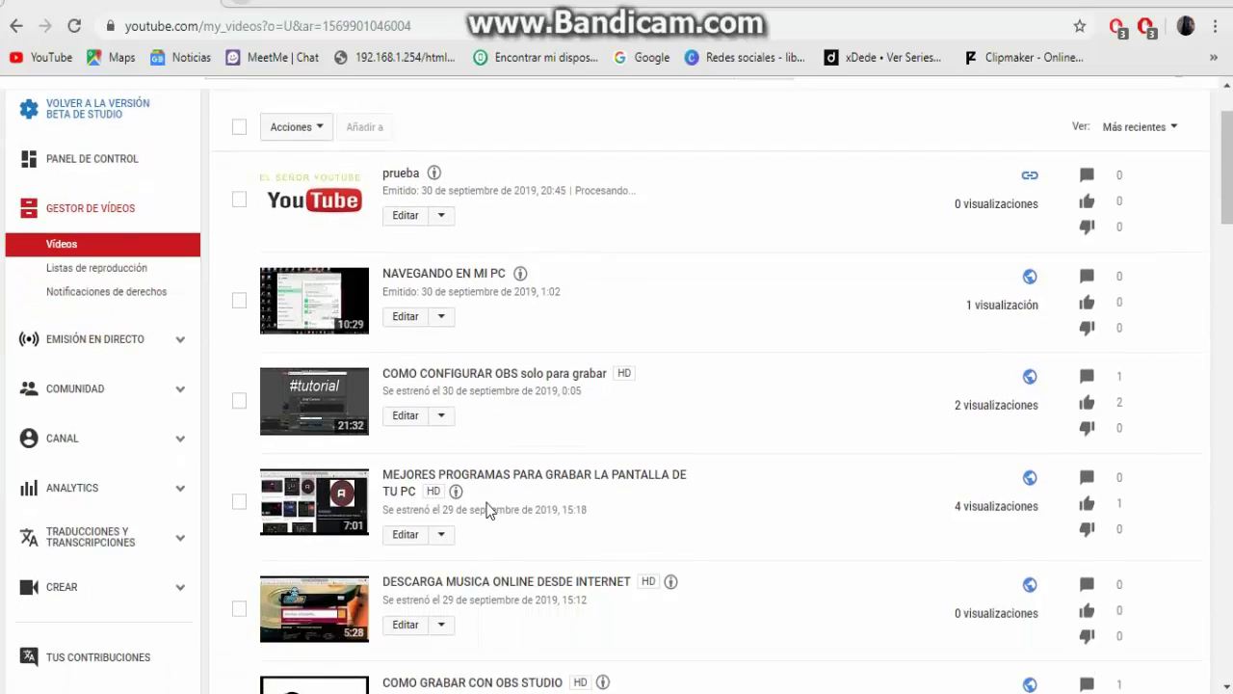
scroll(487, 511, up, 1)
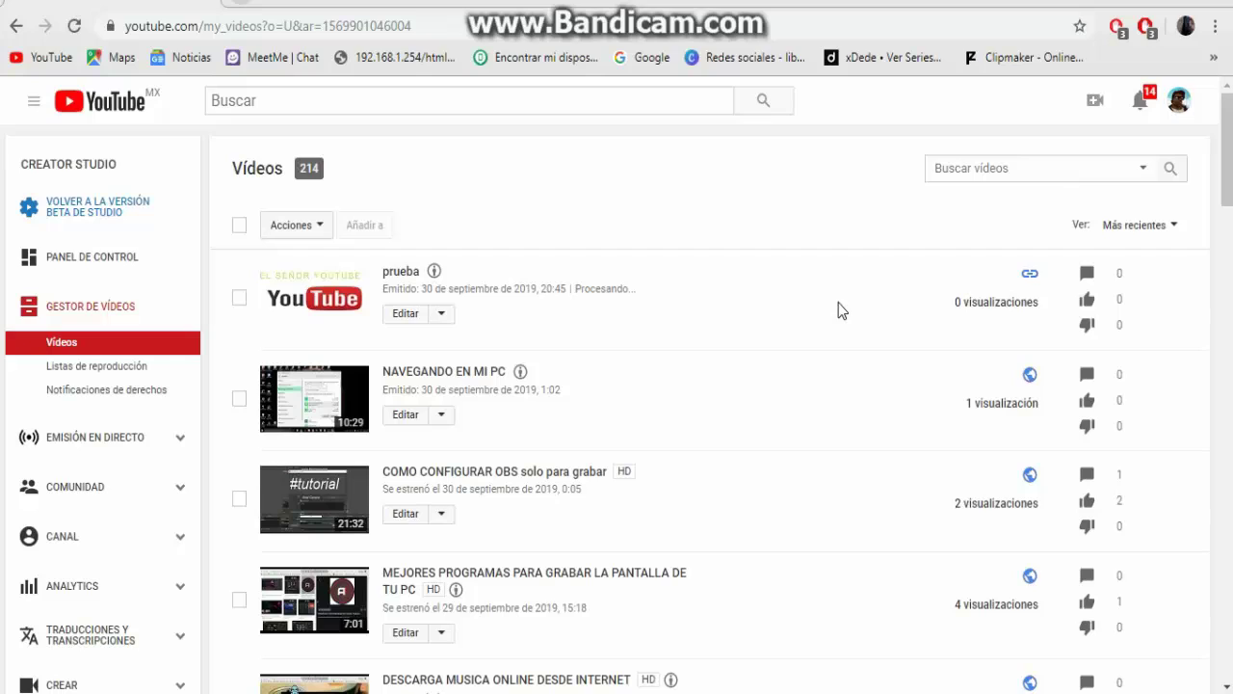
click(325, 316)
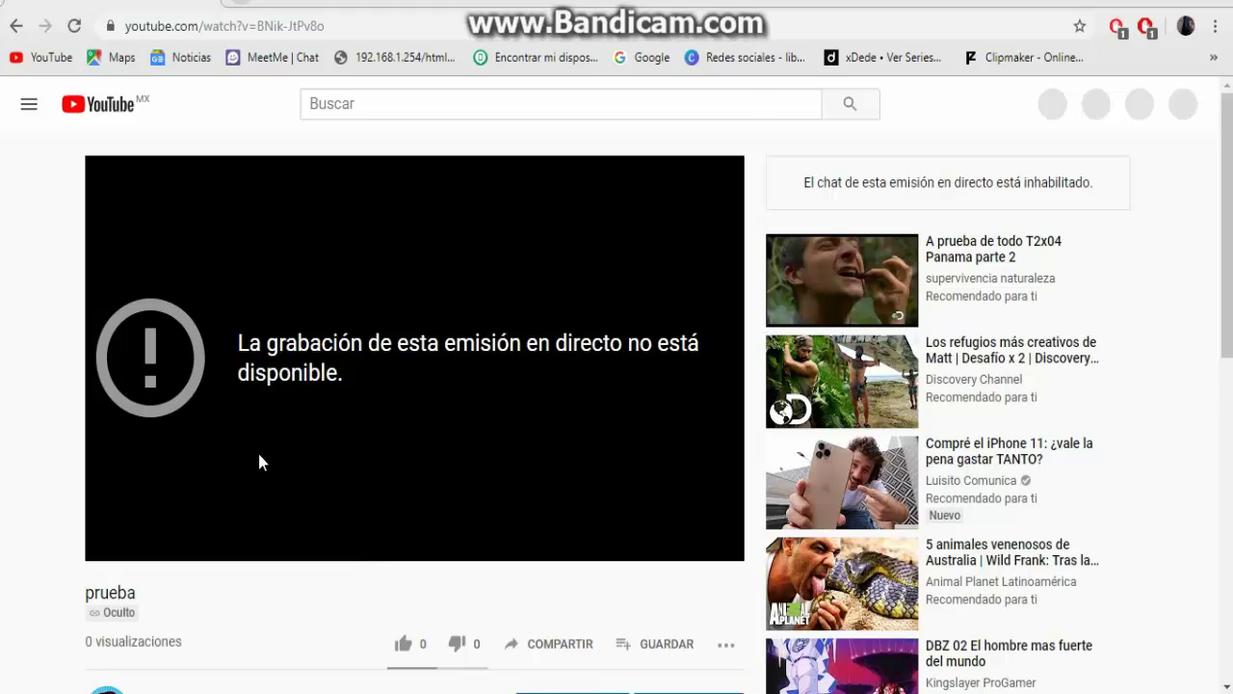
scroll(259, 463, down, 1)
scroll(259, 462, up, 1)
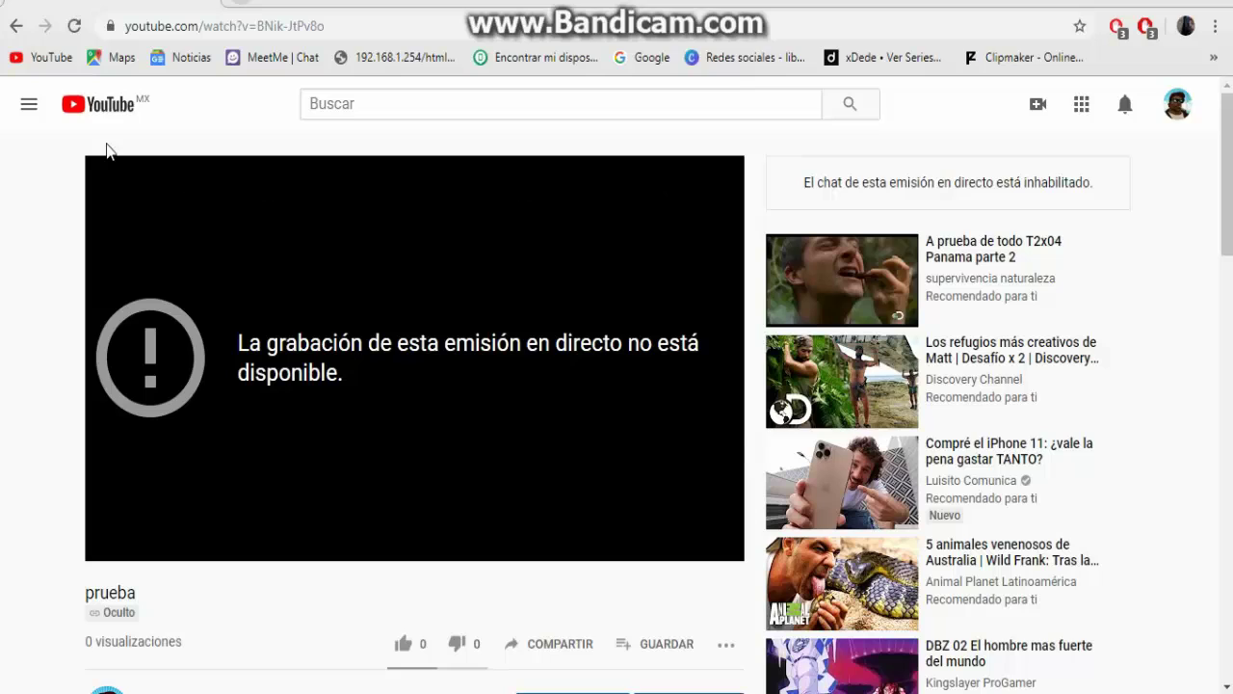
click(17, 29)
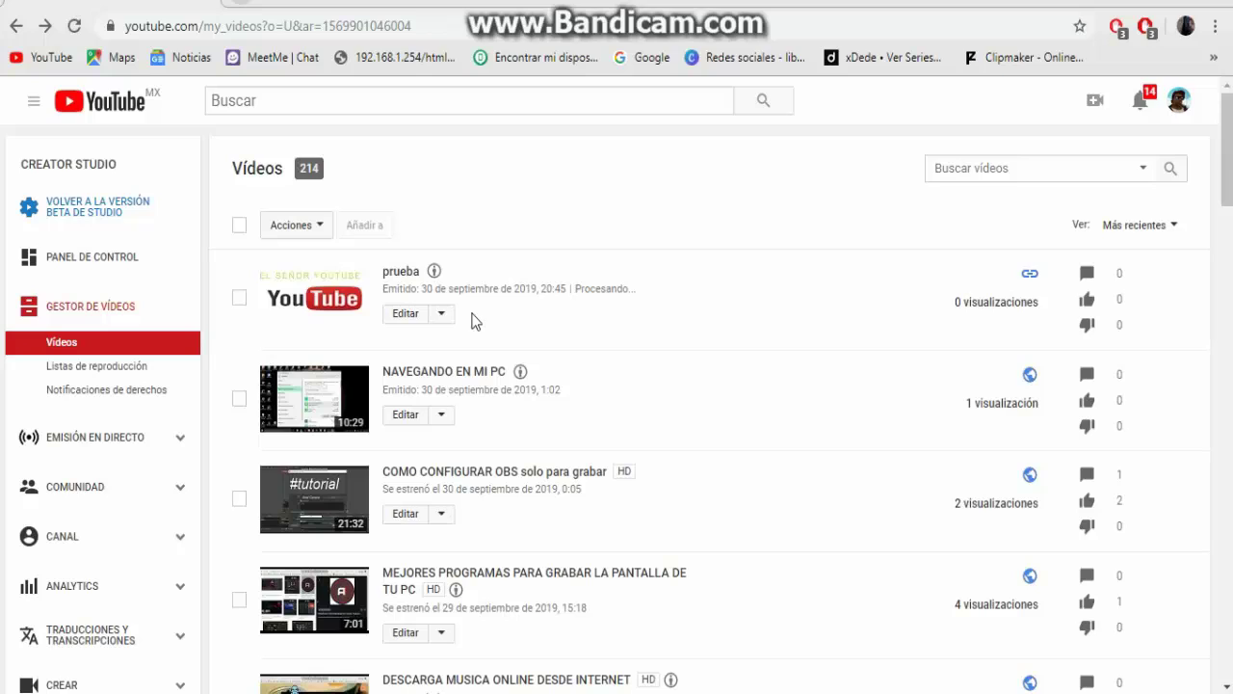
Step: Reload the channel's video list and open the information and configuration page of the "prueba" video
click(69, 342)
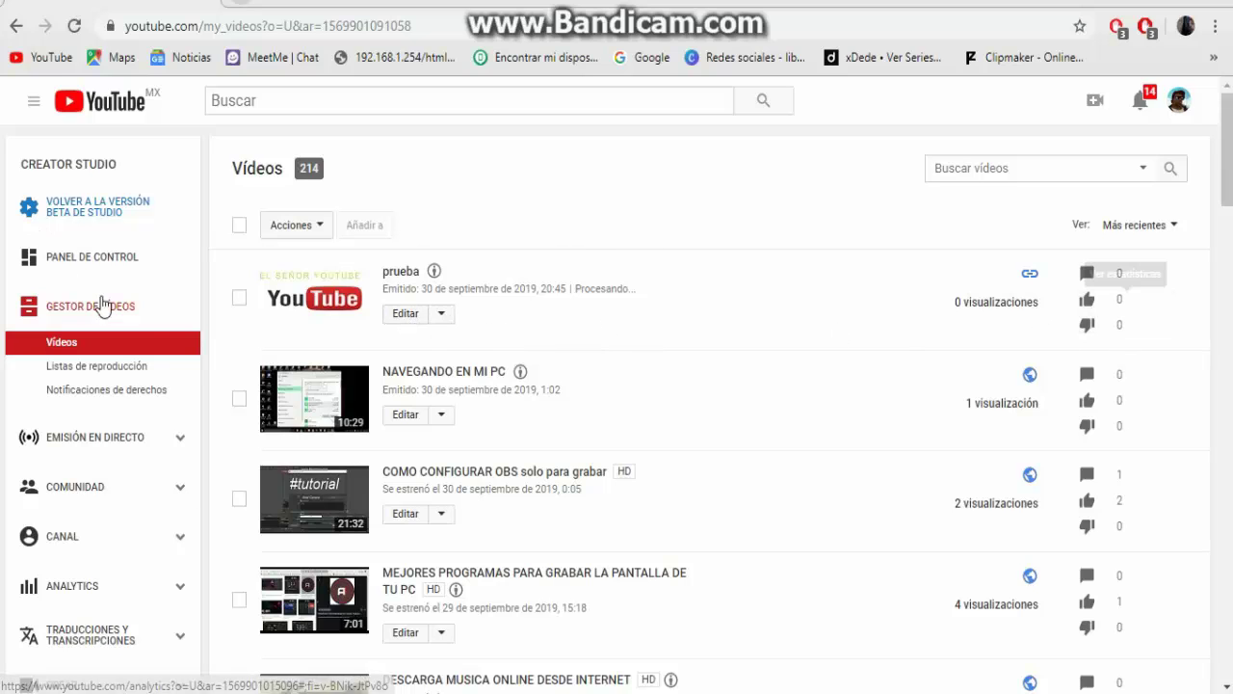
scroll(537, 331, down, 1)
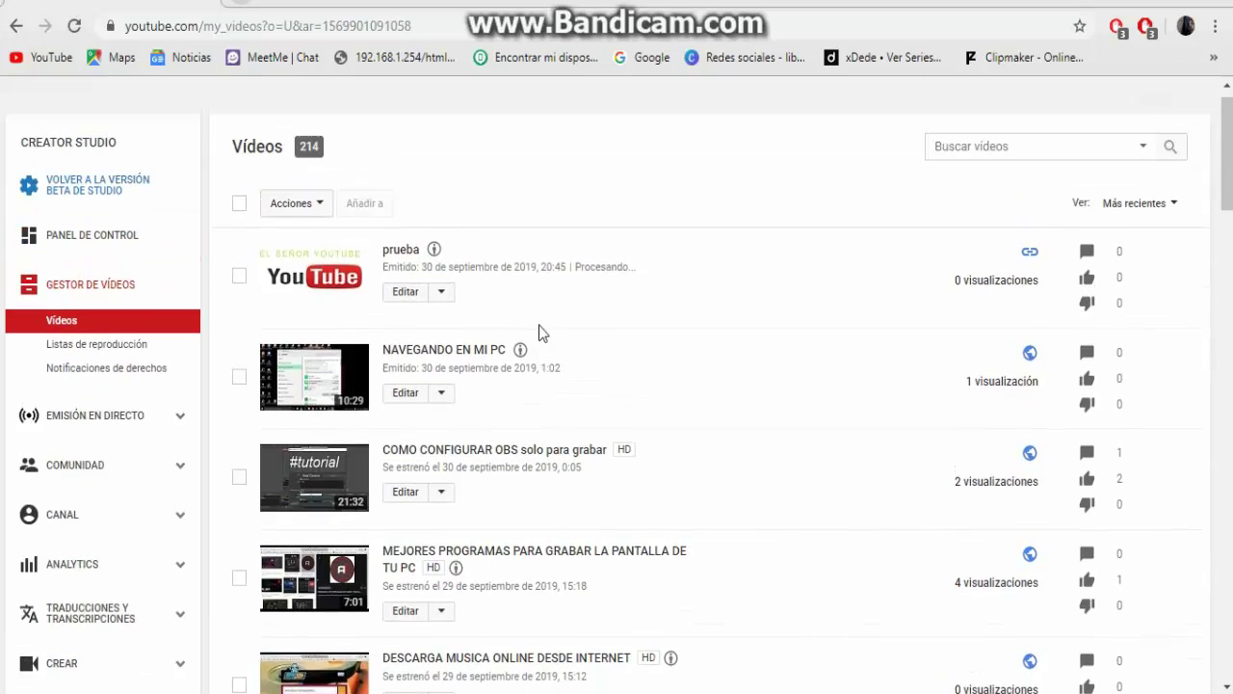
scroll(539, 333, up, 1)
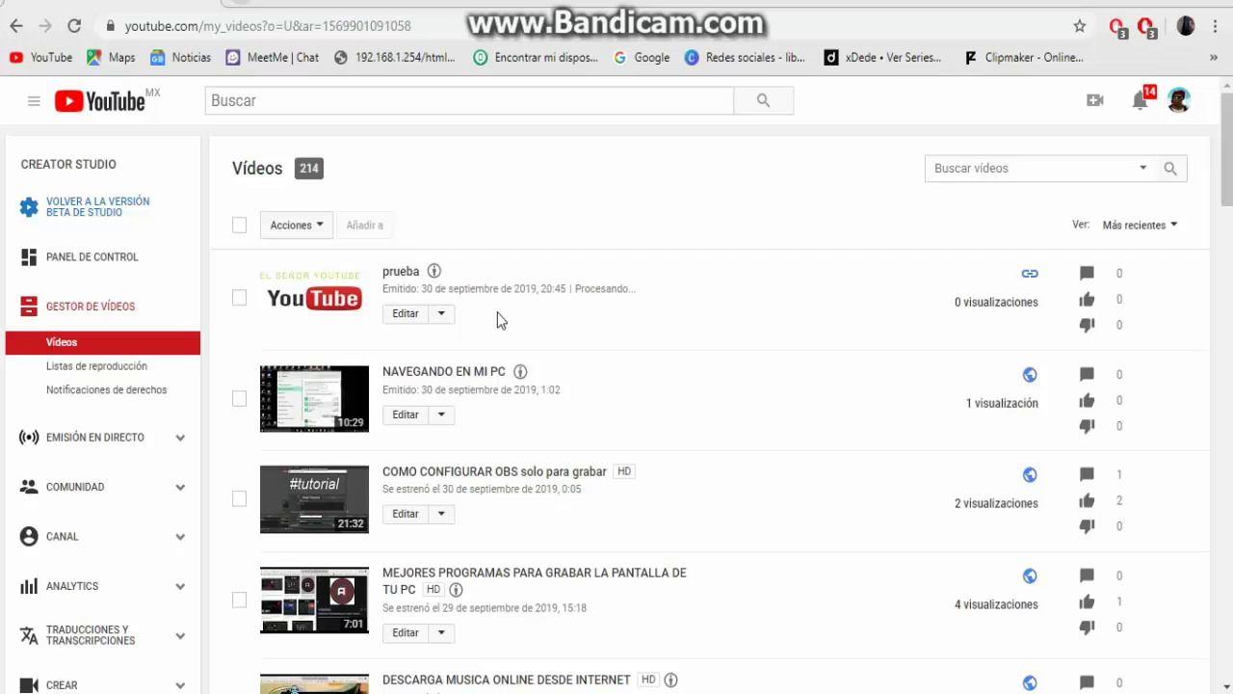
click(441, 314)
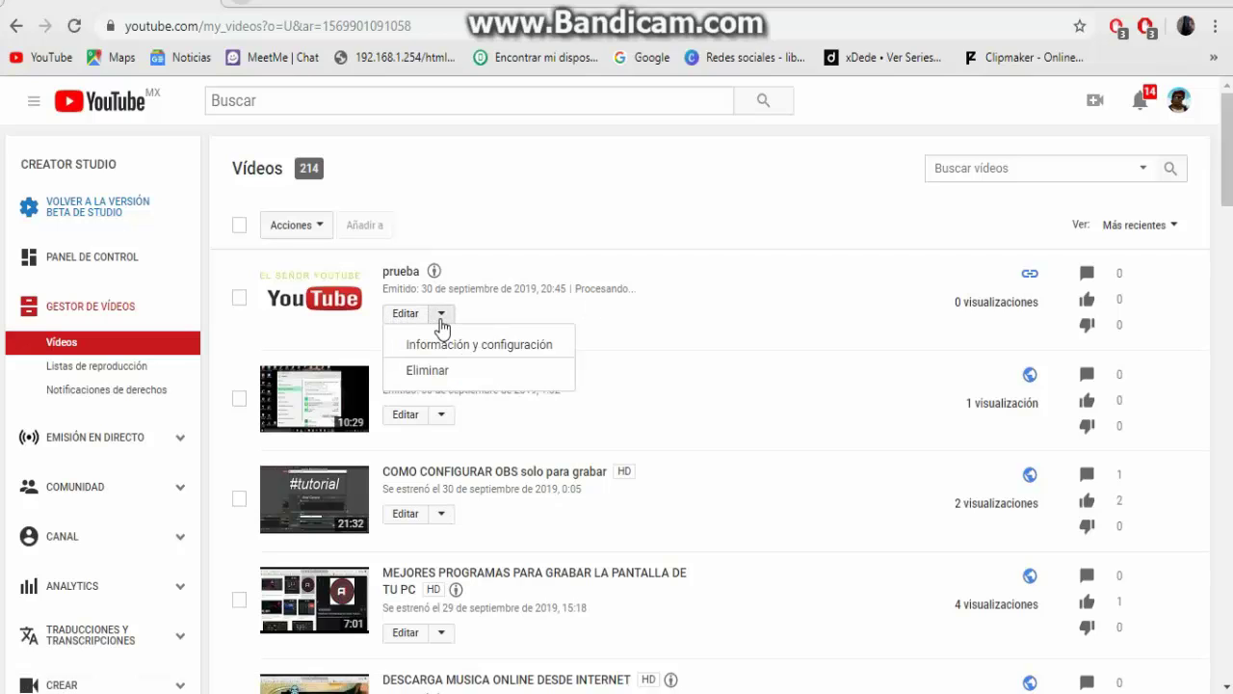
click(445, 347)
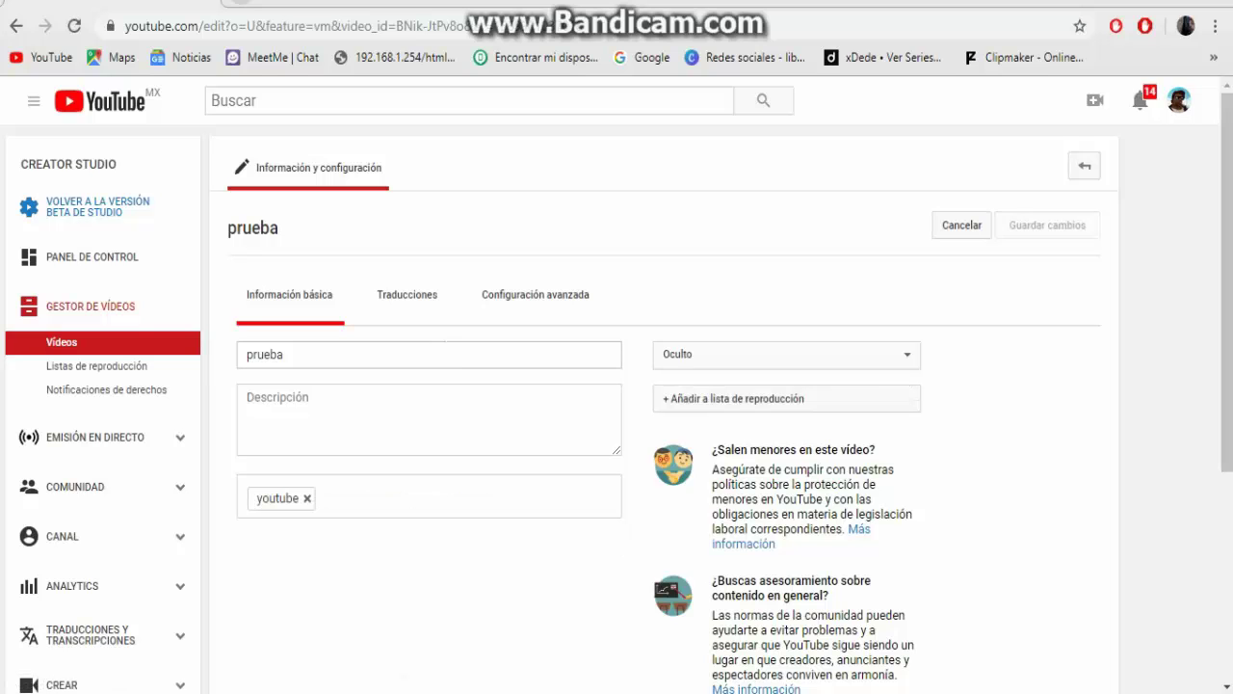
scroll(445, 351, down, 3)
scroll(445, 352, up, 3)
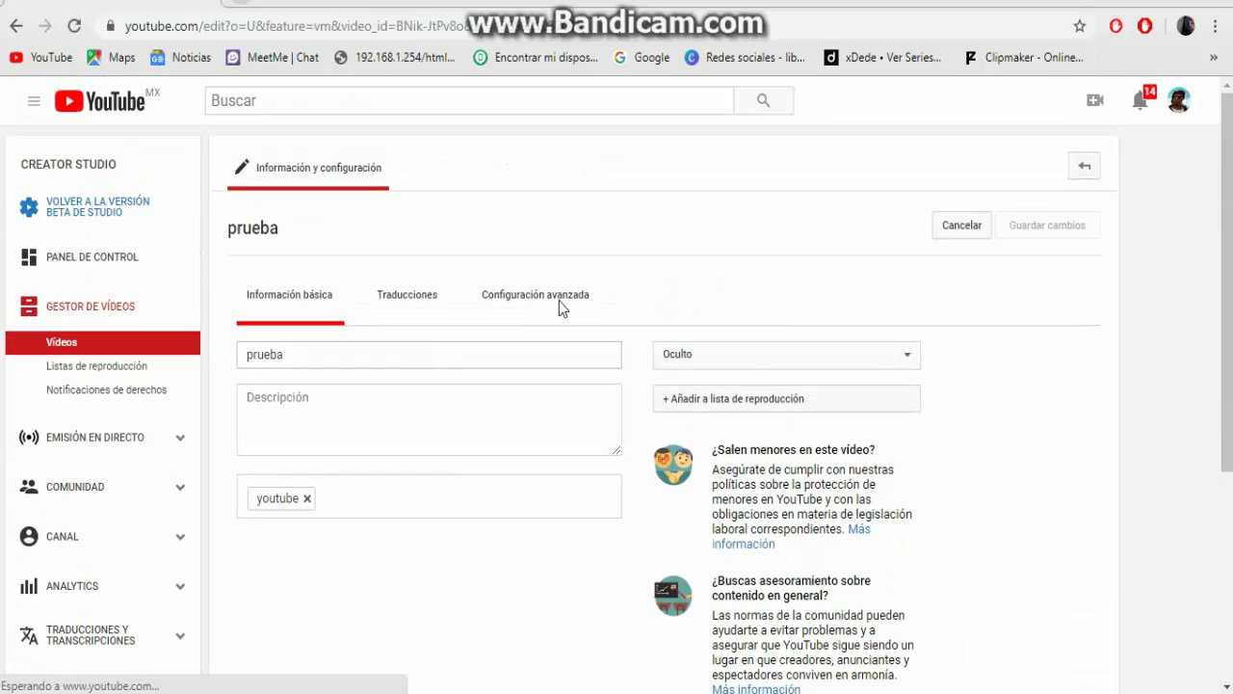
Step: Set the visibility of the "prueba" video to Privado and save the changes
click(749, 396)
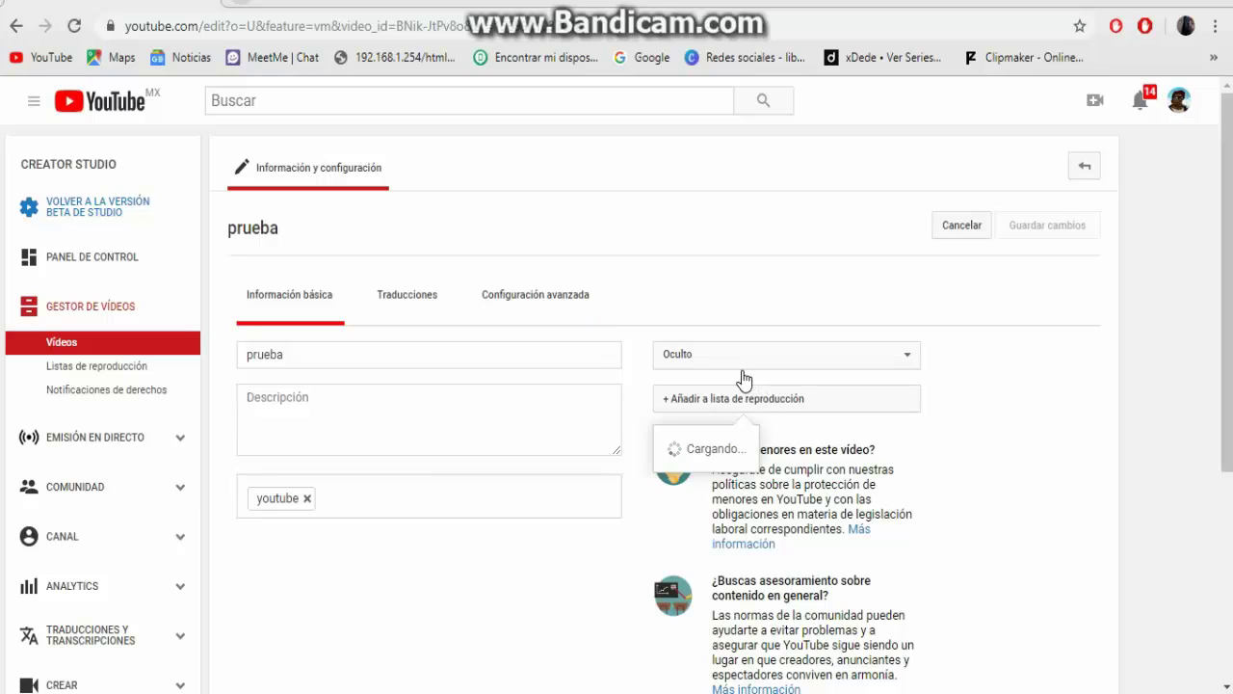
scroll(592, 373, down, 1)
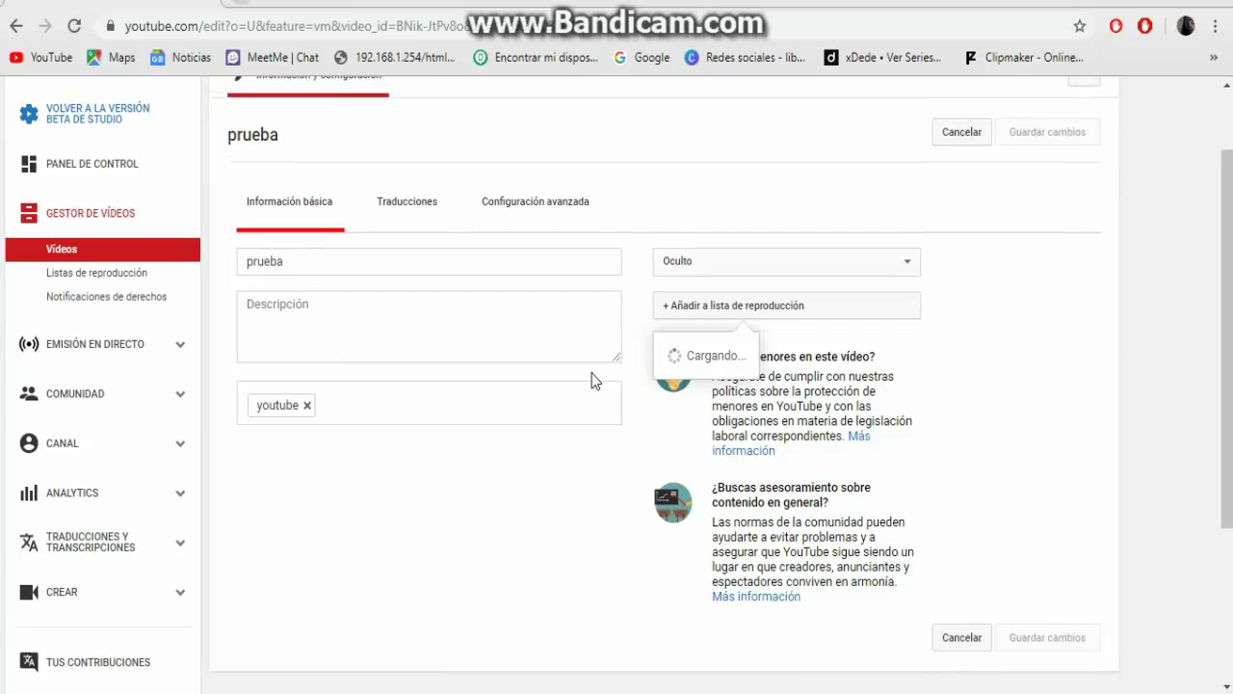
scroll(781, 380, up, 1)
click(780, 370)
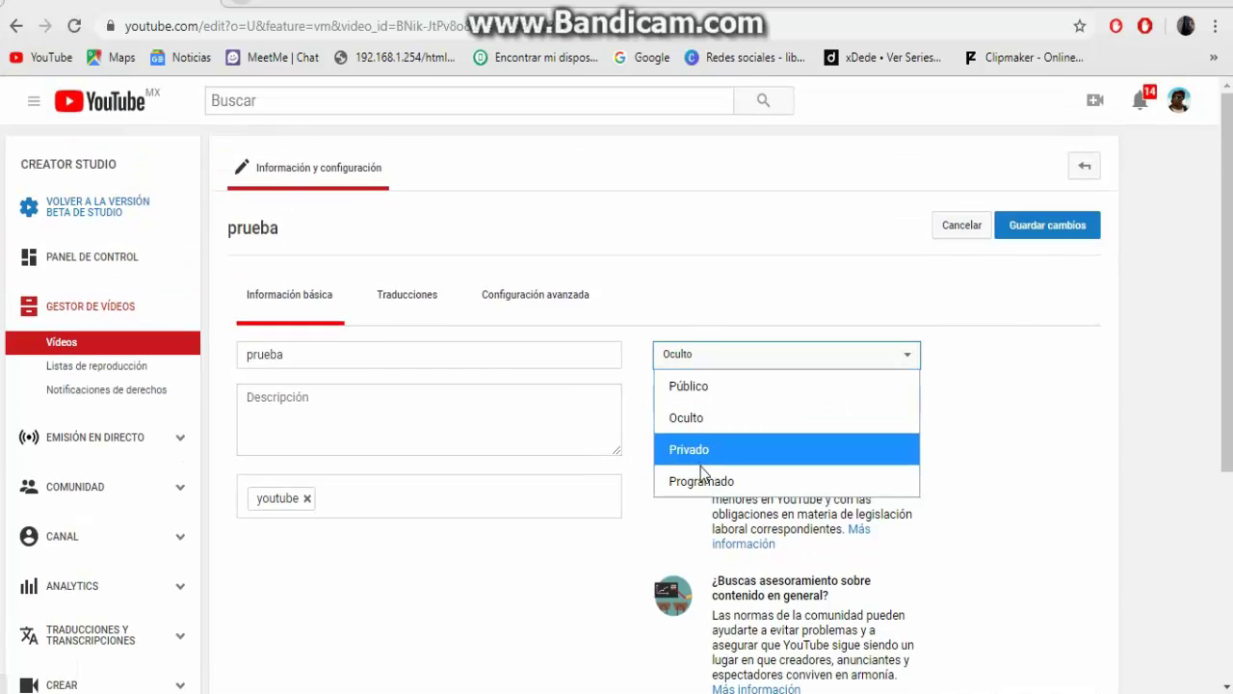
click(696, 453)
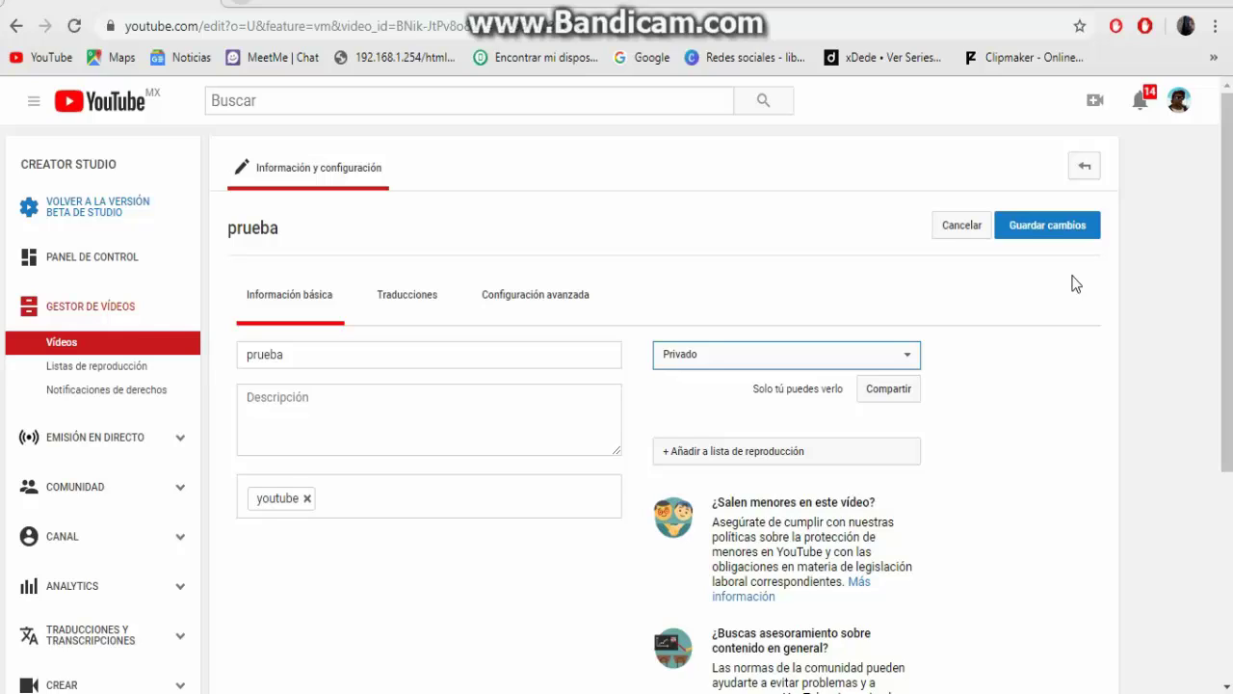
click(1039, 233)
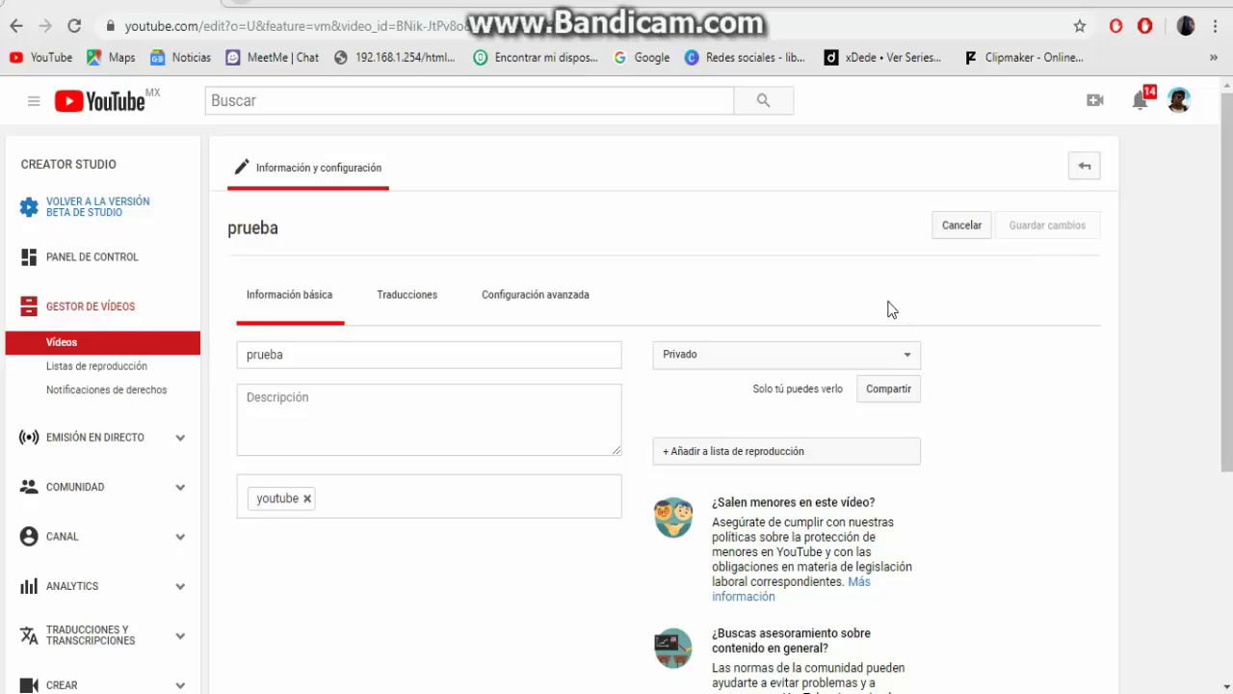
Step: Return to the video list to check the privacy status of the "prueba" video
scroll(891, 311, down, 1)
scroll(890, 310, down, 3)
scroll(887, 312, up, 4)
click(69, 350)
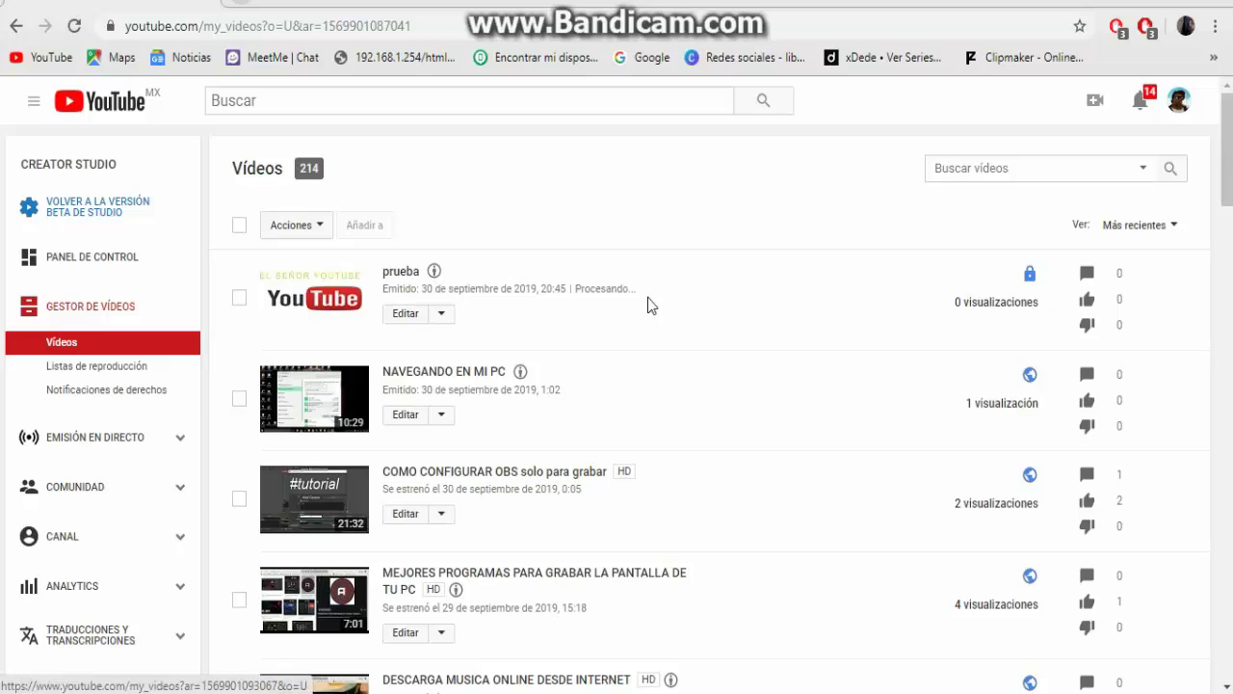
Step: Open the watch page of the "prueba" video and examine its privacy label, category, licence and comments section
click(335, 323)
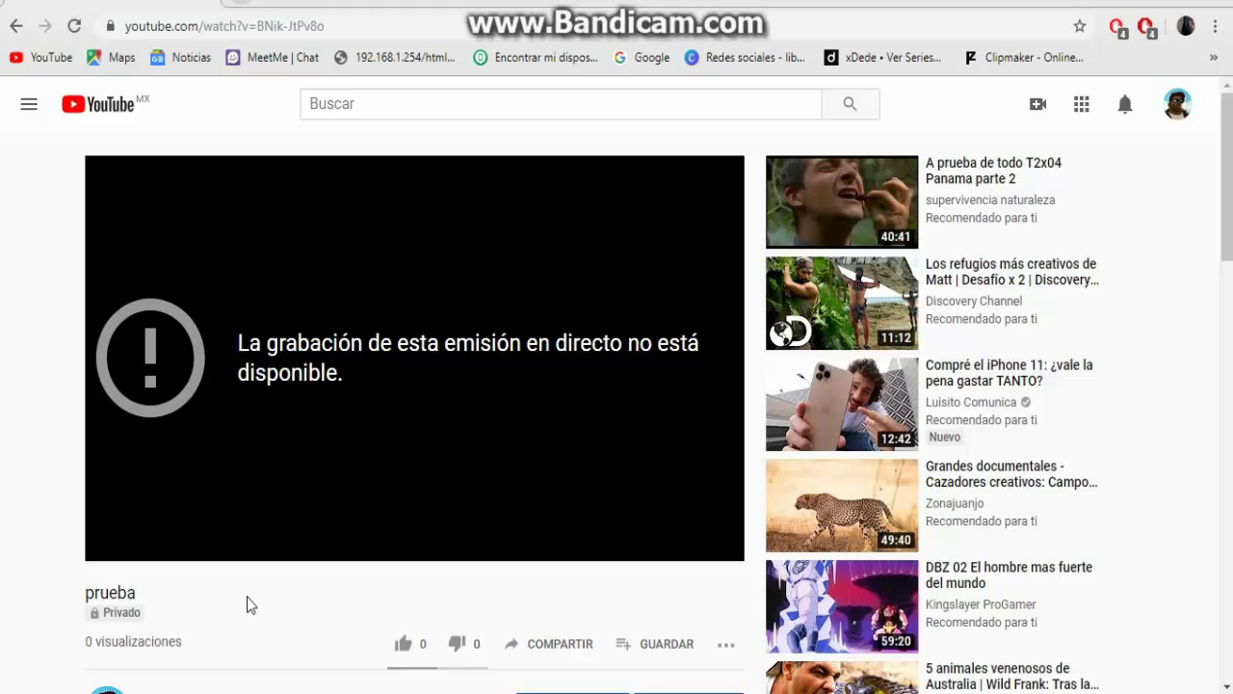
scroll(247, 597, down, 1)
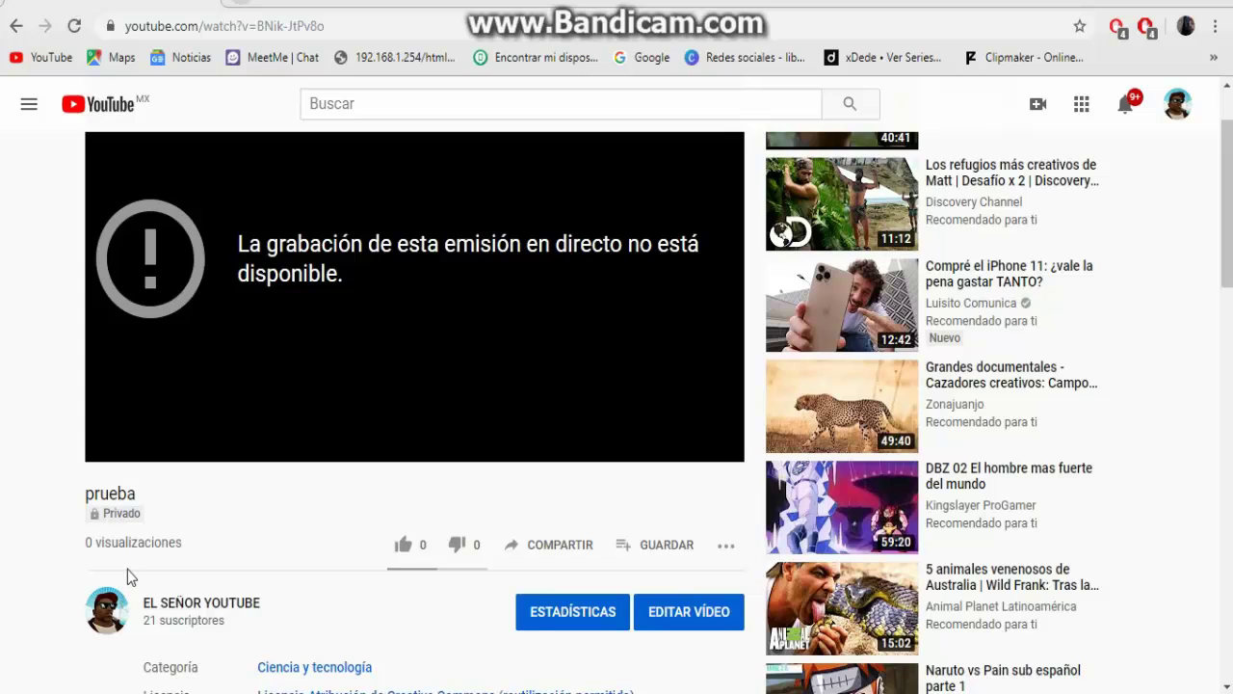
scroll(128, 577, down, 1)
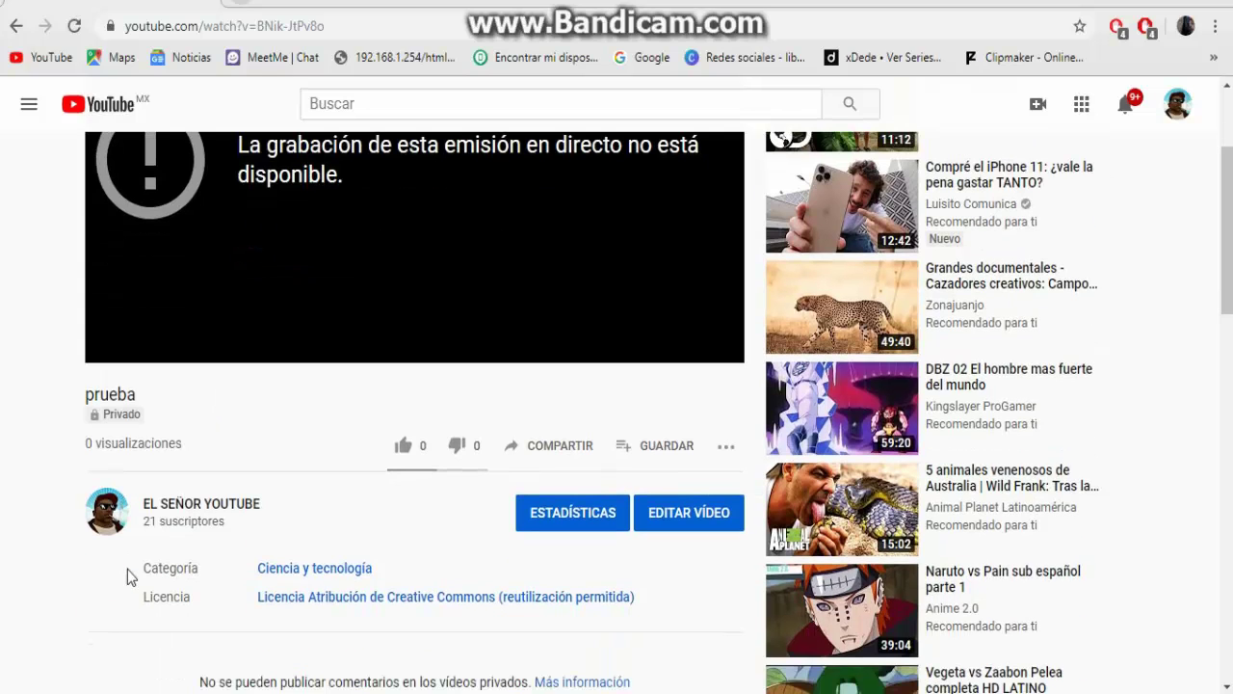
scroll(128, 576, down, 2)
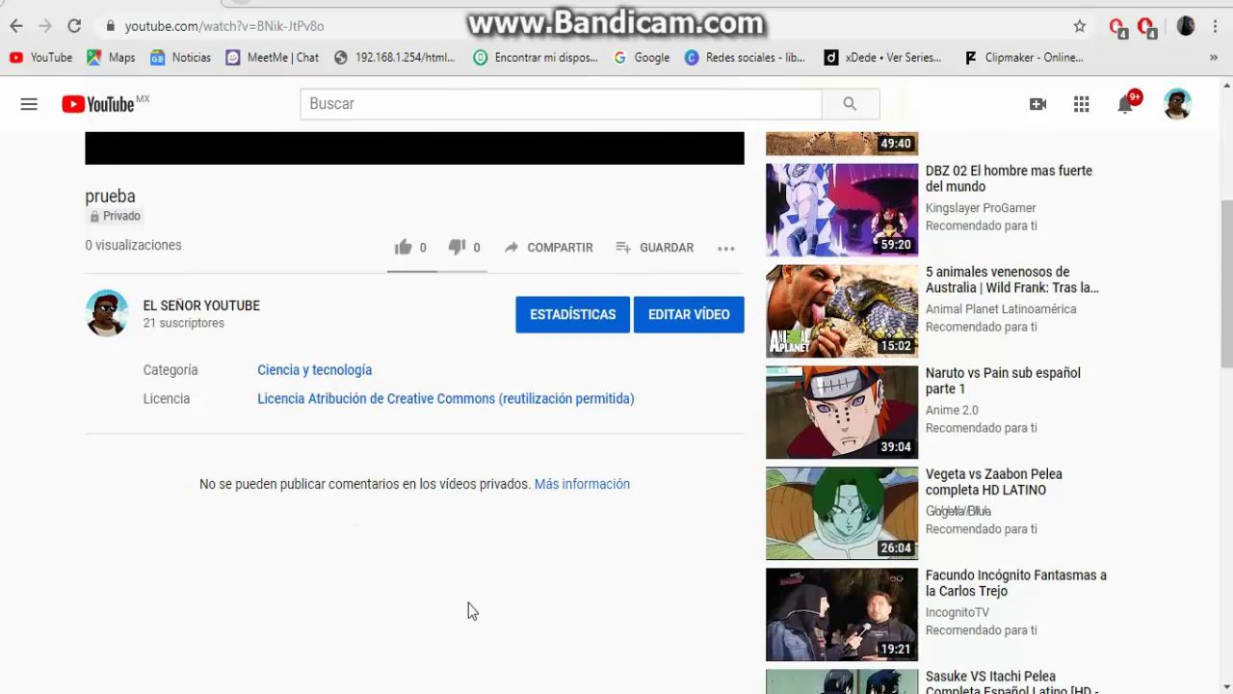
scroll(480, 617, down, 2)
scroll(480, 617, up, 6)
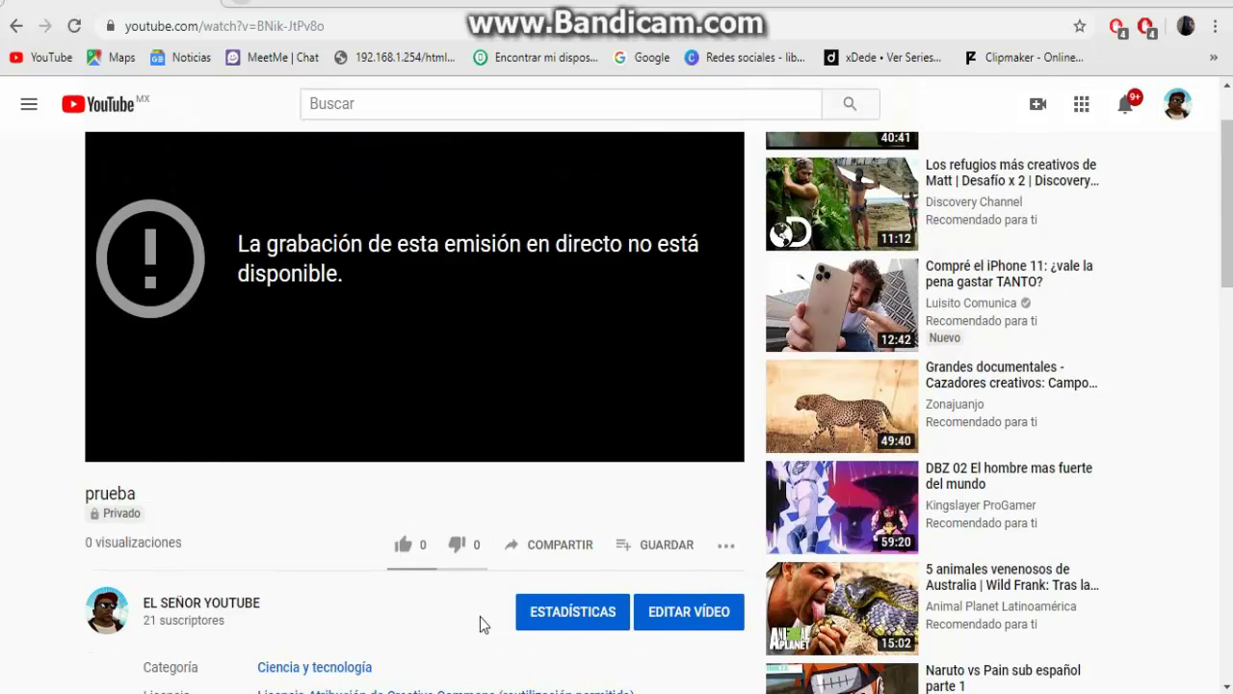
scroll(205, 604, down, 2)
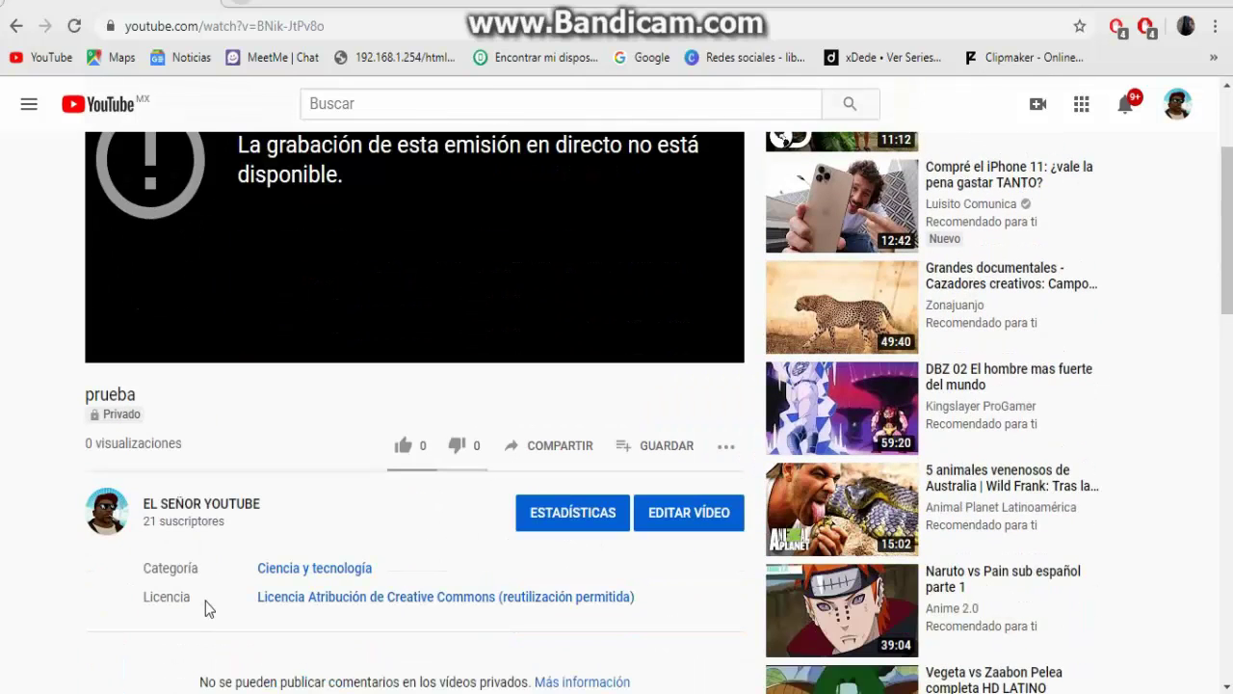
Step: Open the "prueba" video for editing from its watch page and switch to the classic Creator Studio, skipping the feedback survey
click(688, 522)
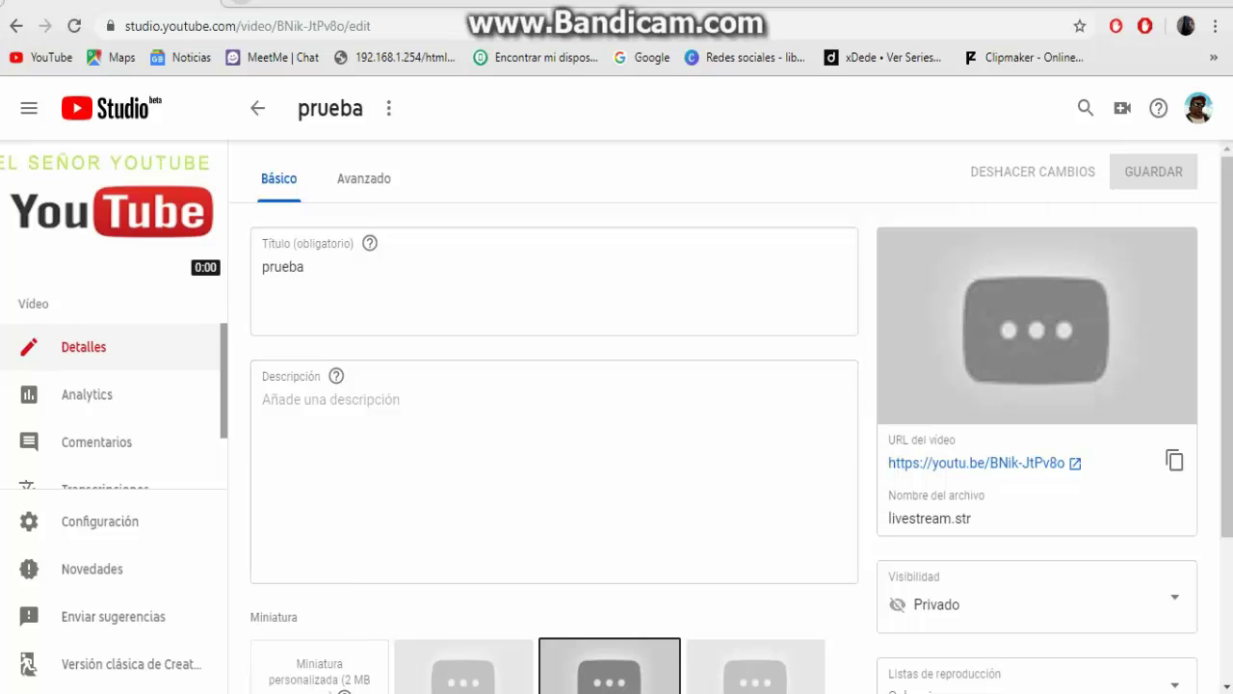
scroll(752, 491, down, 1)
scroll(300, 534, up, 1)
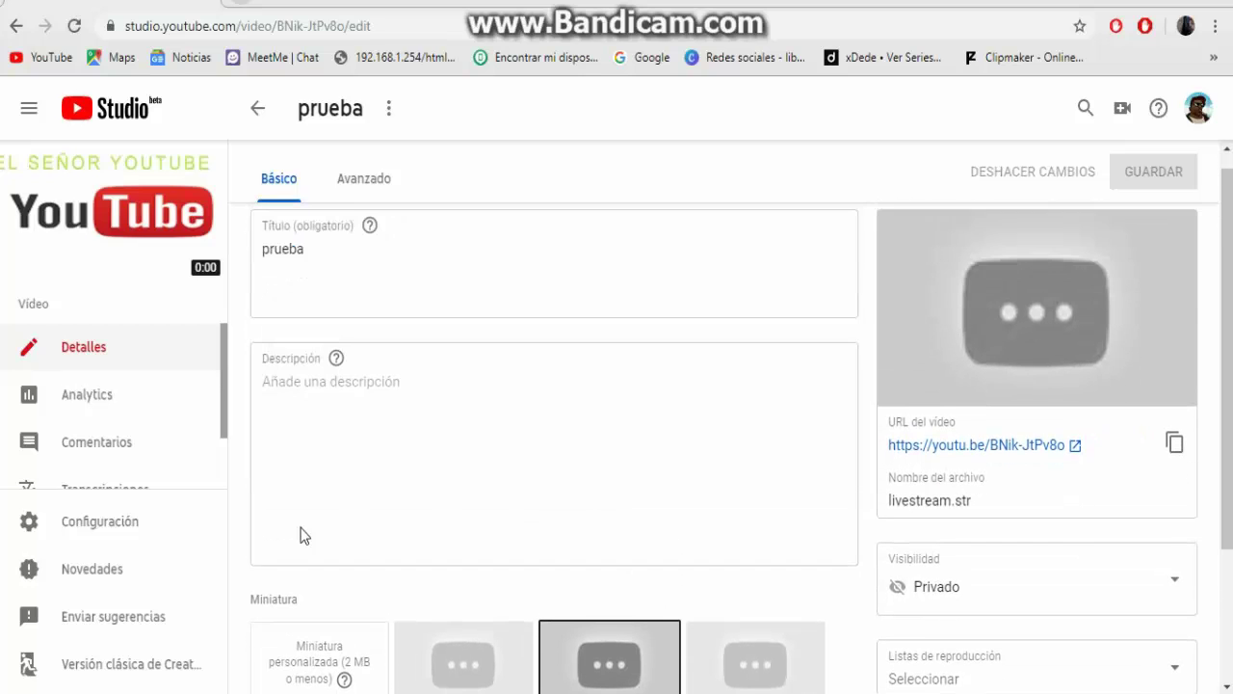
click(109, 678)
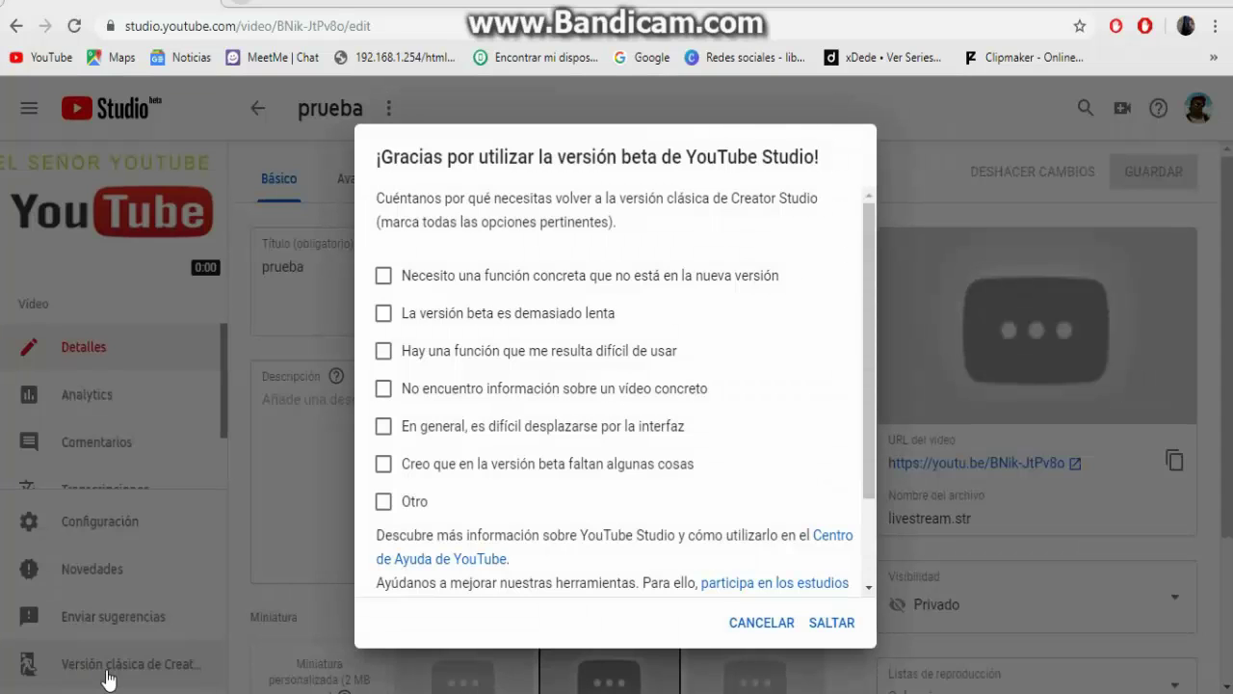
click(834, 624)
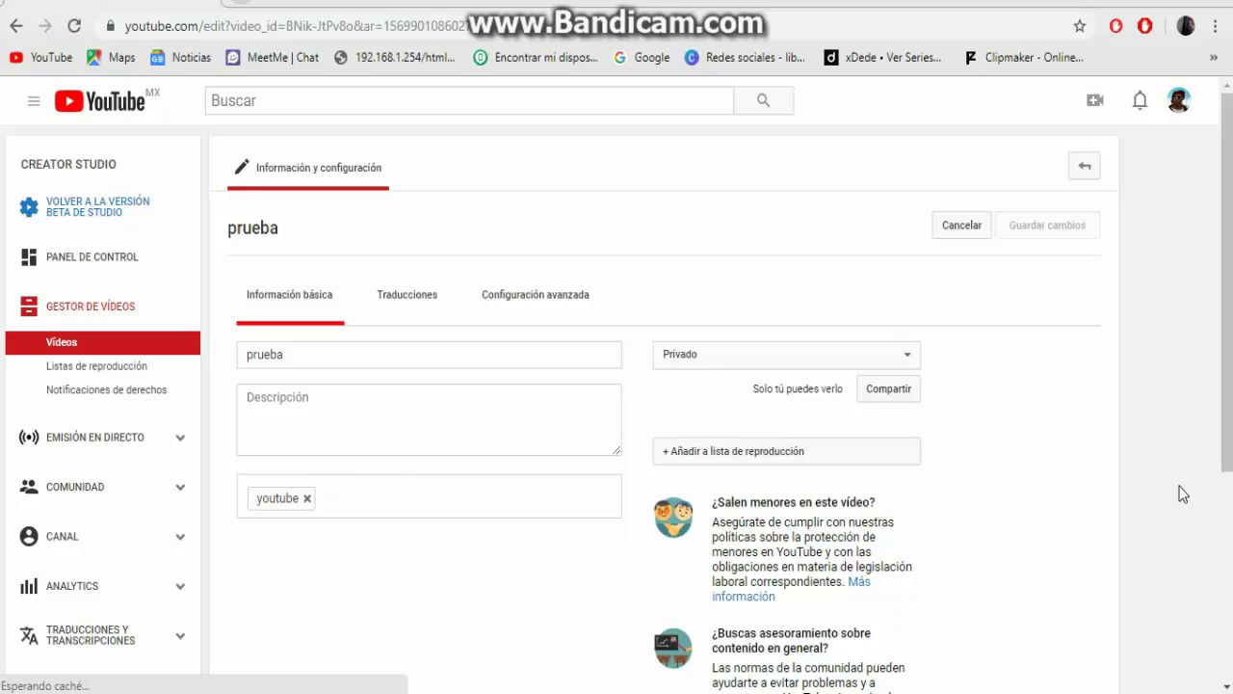
Step: Set the visibility of the "prueba" video to Público and publish it
click(908, 371)
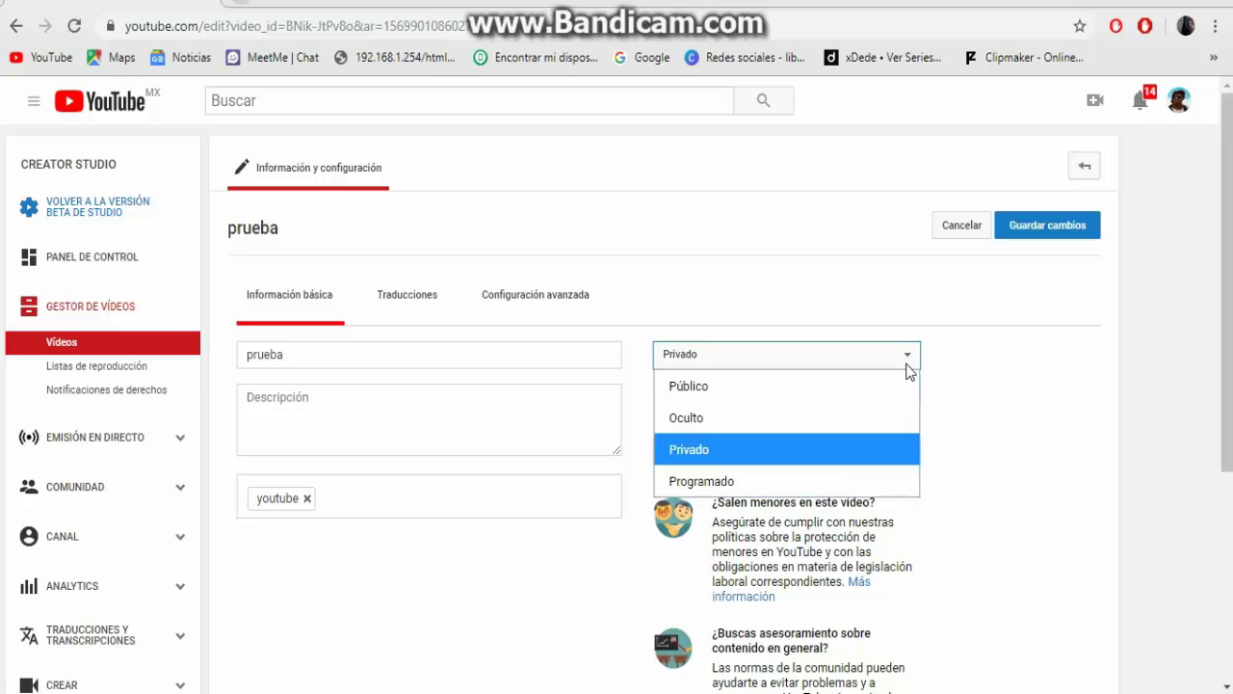
click(680, 387)
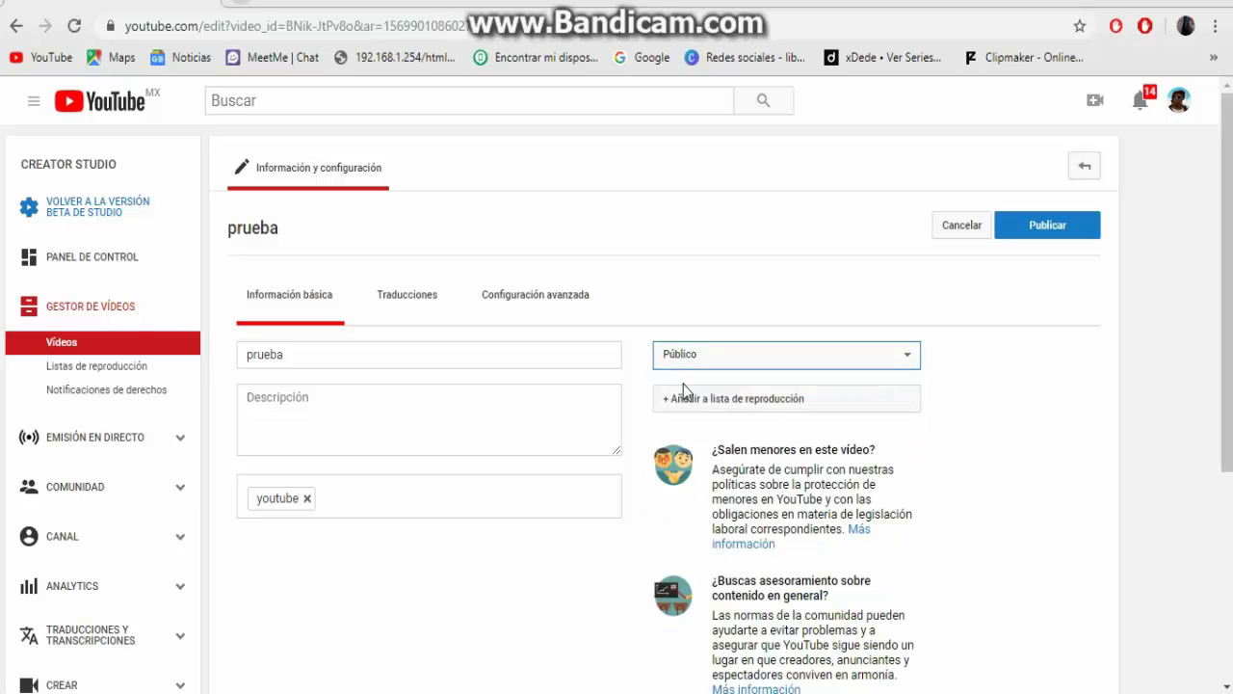
click(1046, 229)
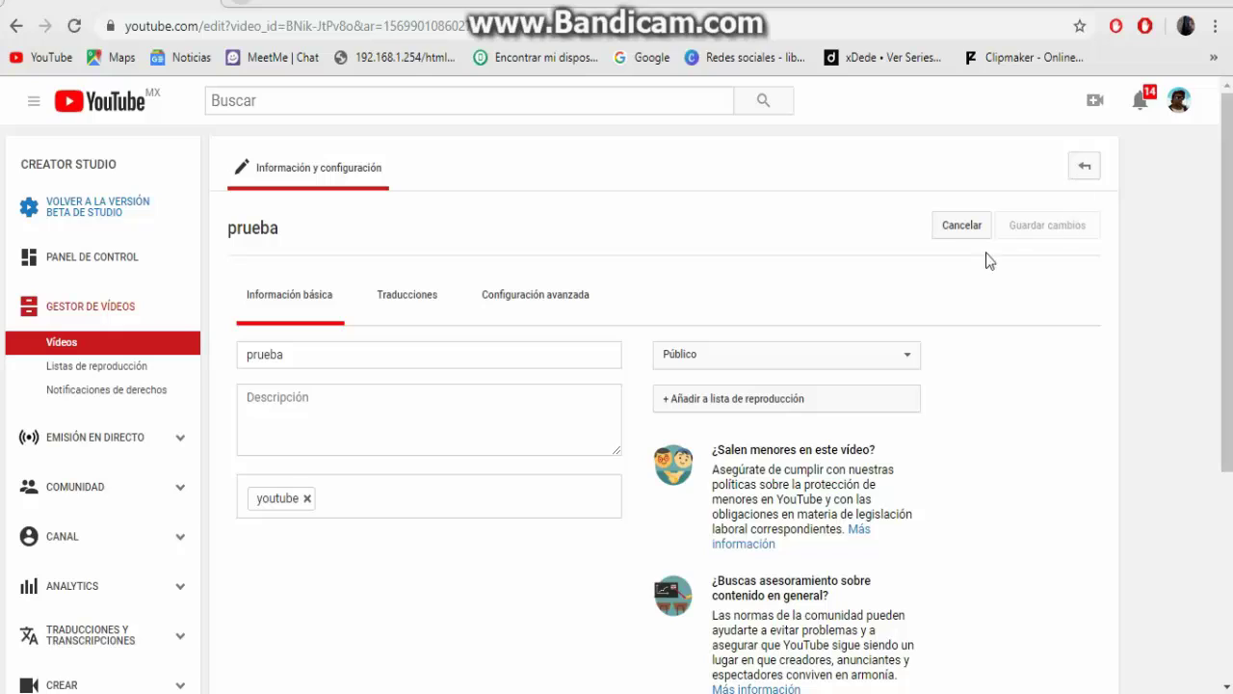
Step: Return to the video list and open the "prueba" watch page to check its visibility, details and comments section
click(55, 351)
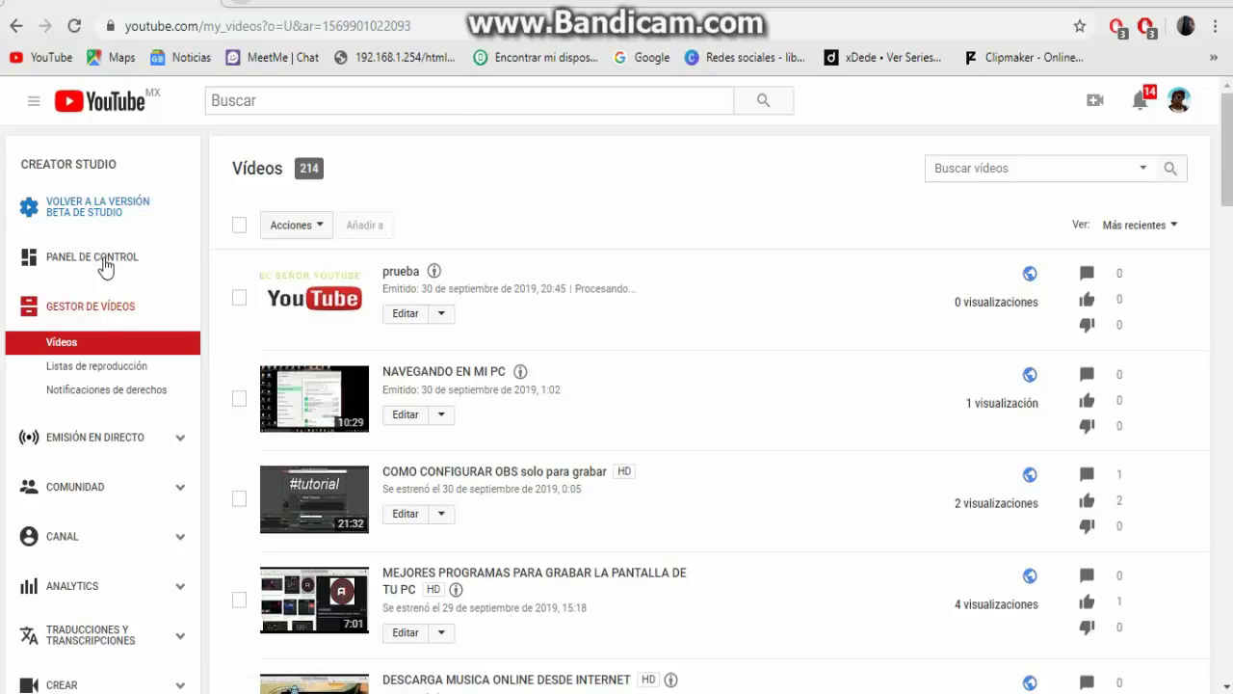
click(330, 316)
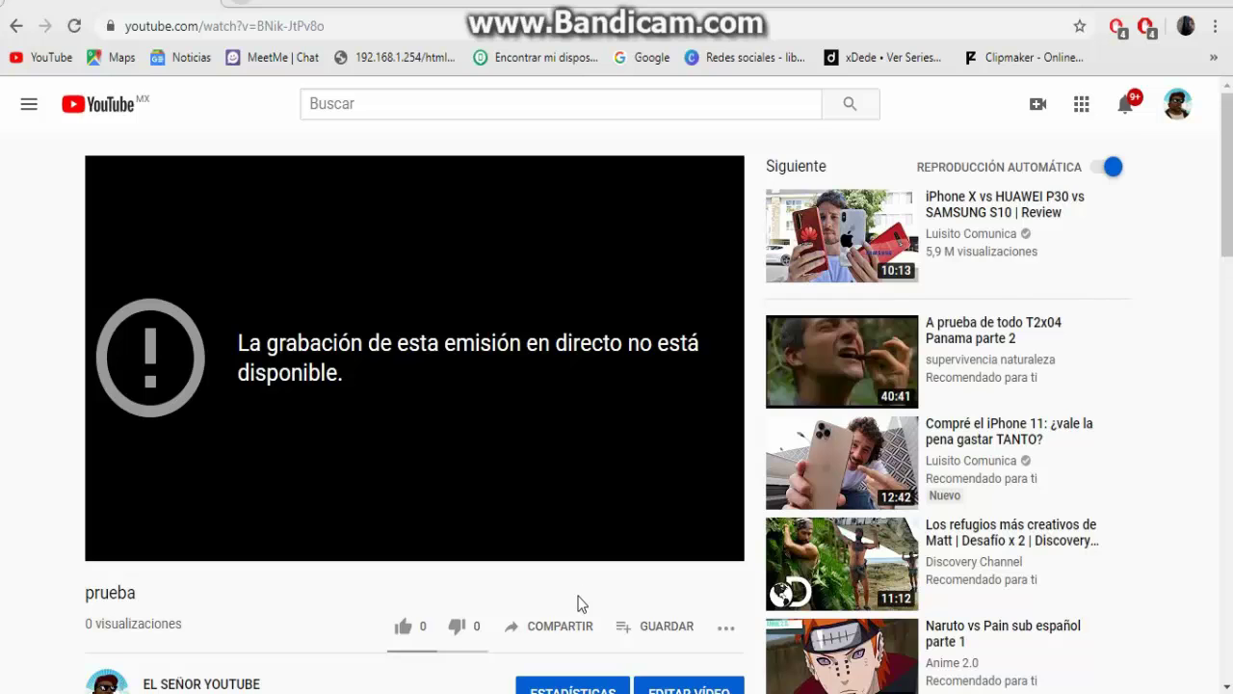
scroll(581, 603, down, 1)
scroll(581, 603, up, 1)
scroll(246, 529, down, 3)
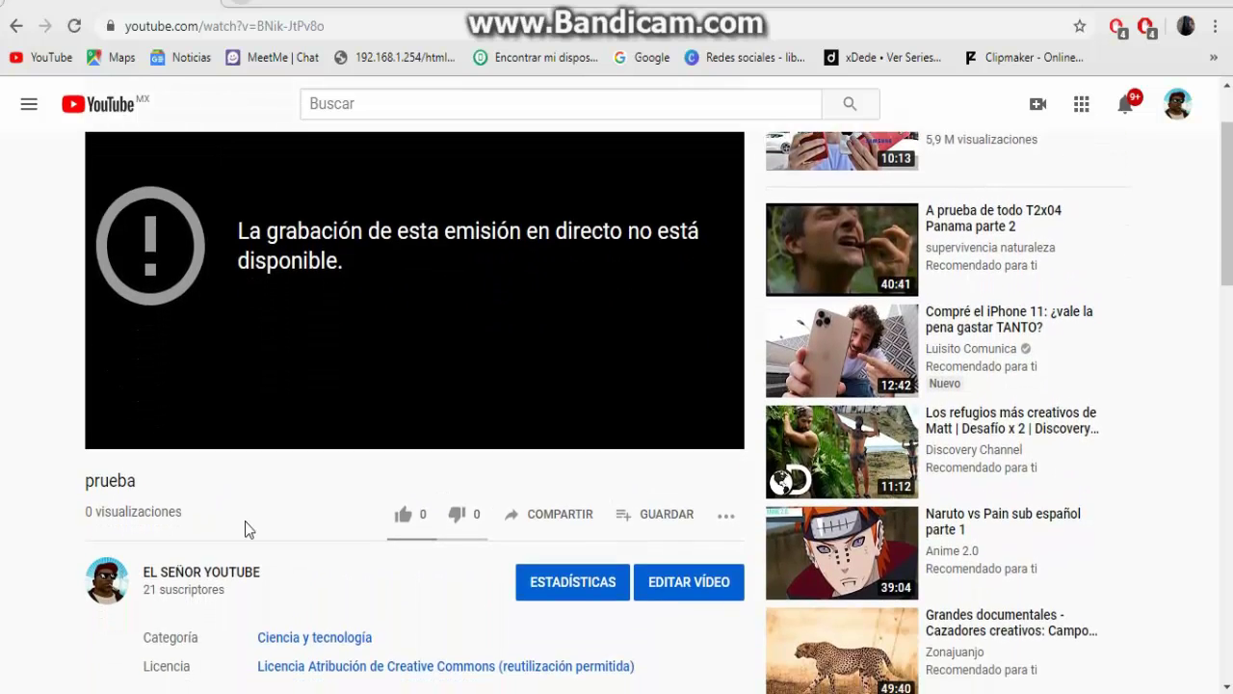
scroll(241, 530, down, 2)
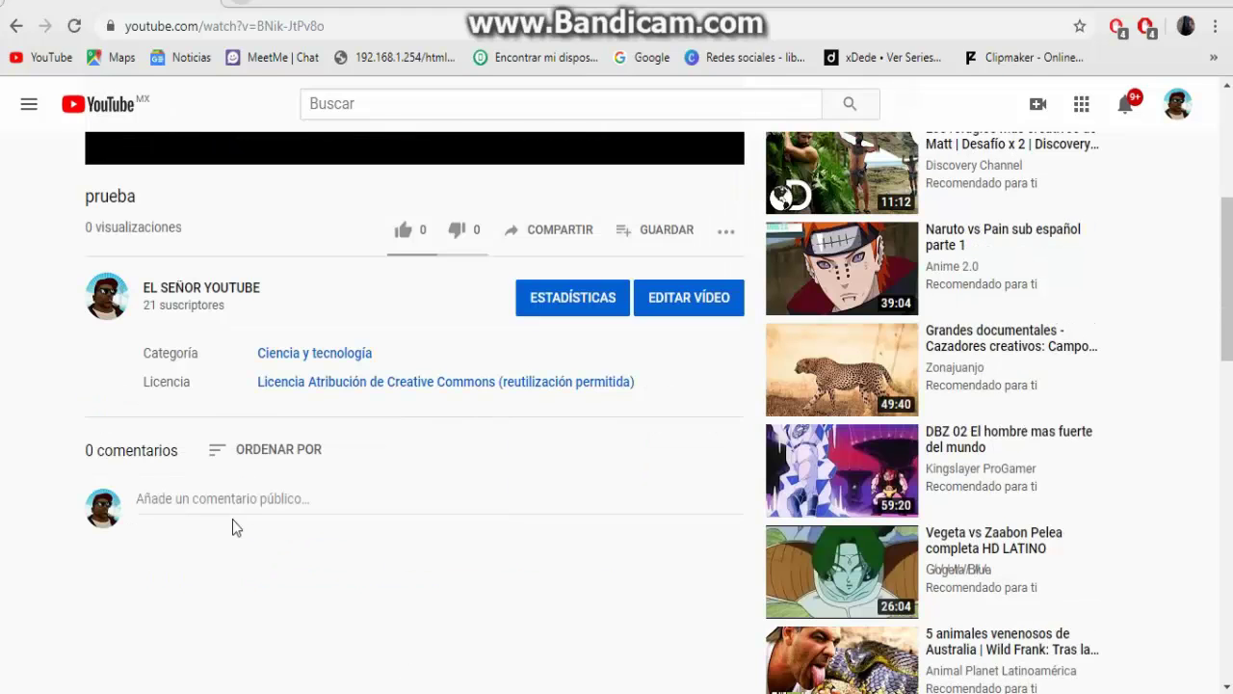
Step: Switch to OBS to check its streaming status and screen capture, and minimise the window
key(alt+Tab)
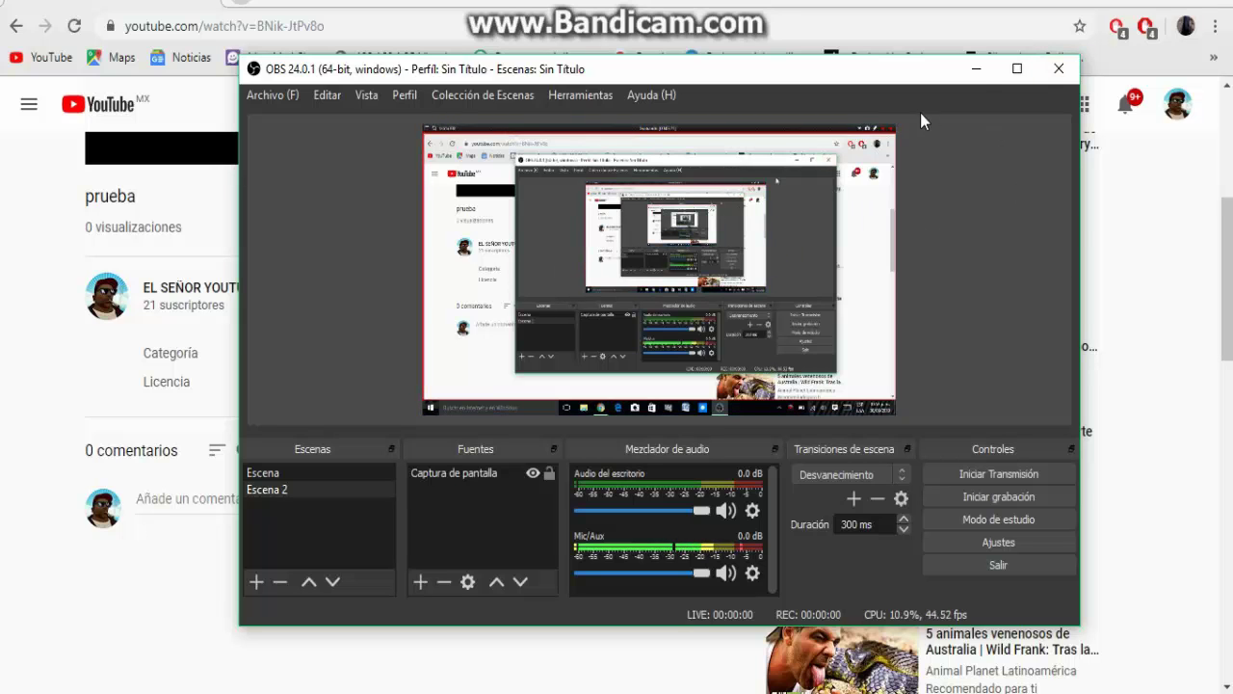
click(980, 74)
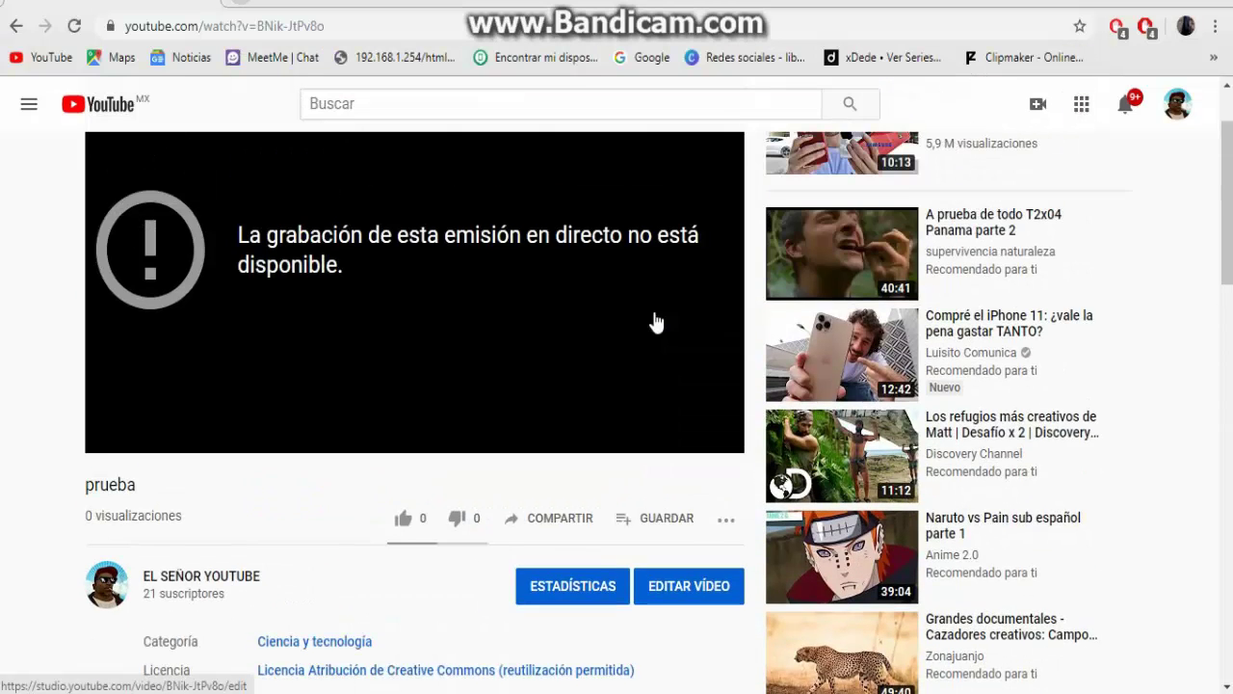